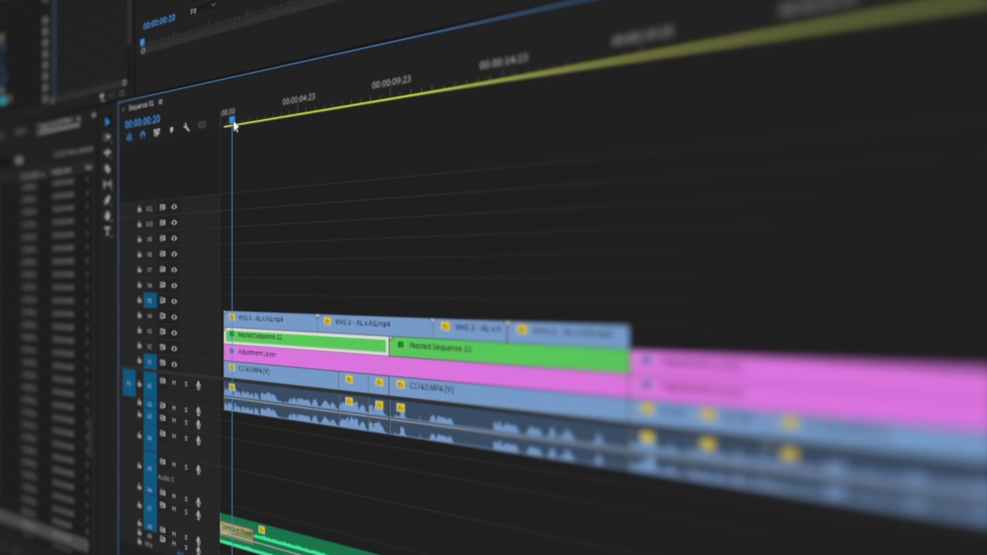
Select the first VHS overlay clip on V4 and scrub through the opening seconds to examine the overlay effect
drag(235, 112, 188, 128)
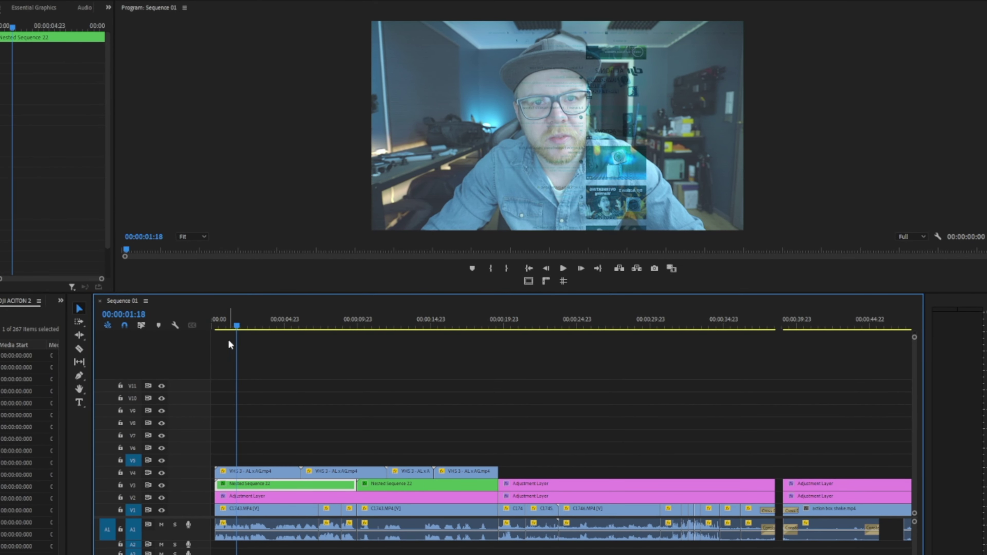
click(246, 475)
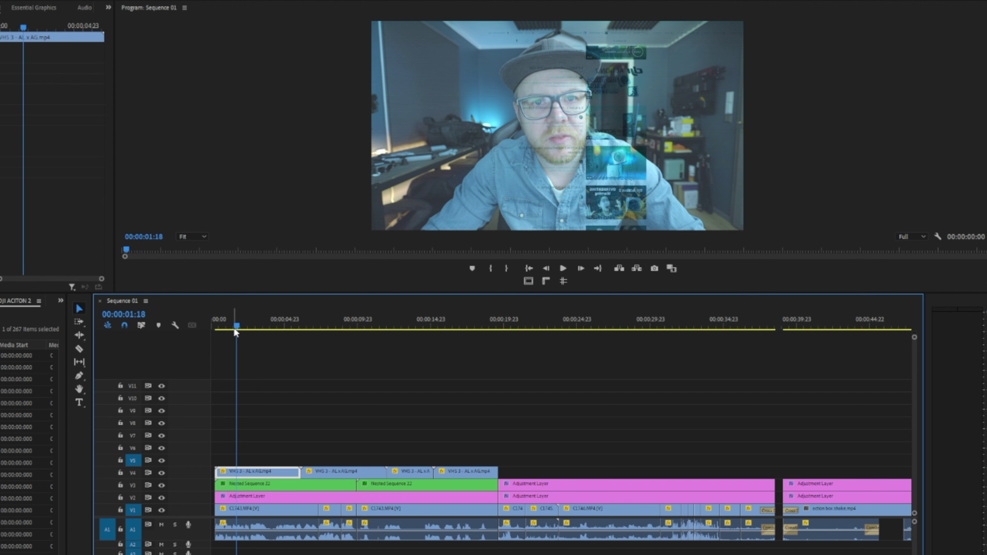
drag(236, 328, 260, 337)
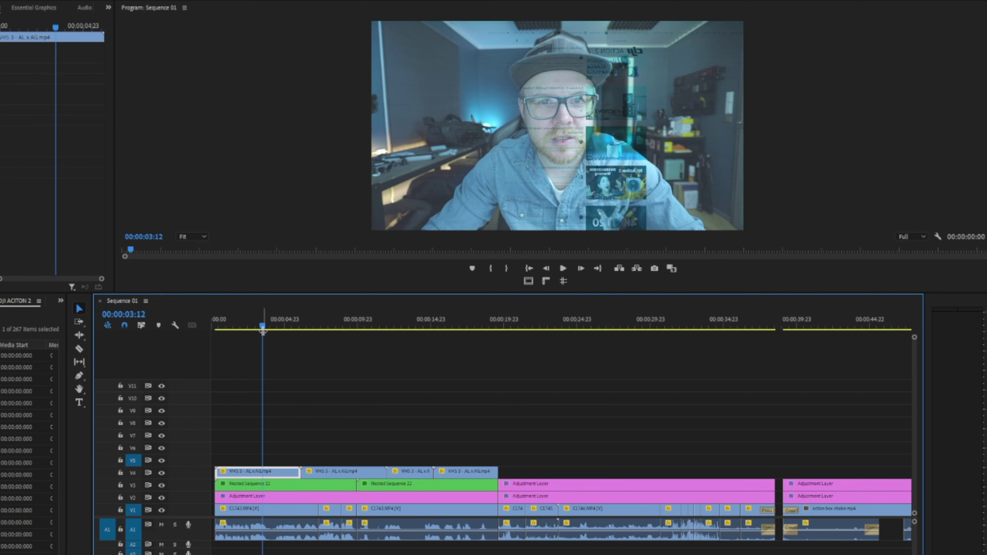
mouse_move(264, 331)
mouse_down()
mouse_move(236, 337)
mouse_move(275, 342)
mouse_move(265, 338)
mouse_up()
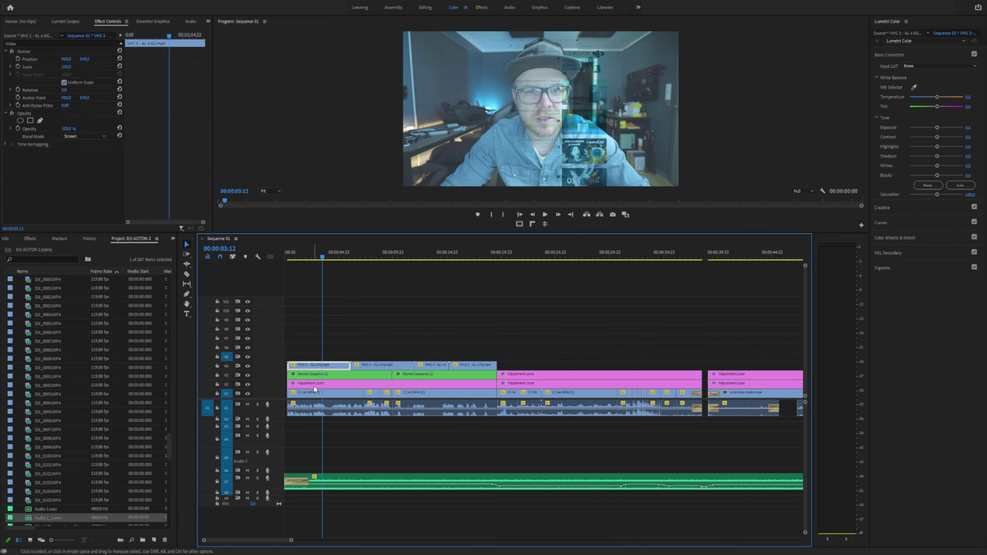
Open Nested Sequence 22 to view its source recordings, then close it and scrub the same spot in Sequence 01
double_click(319, 376)
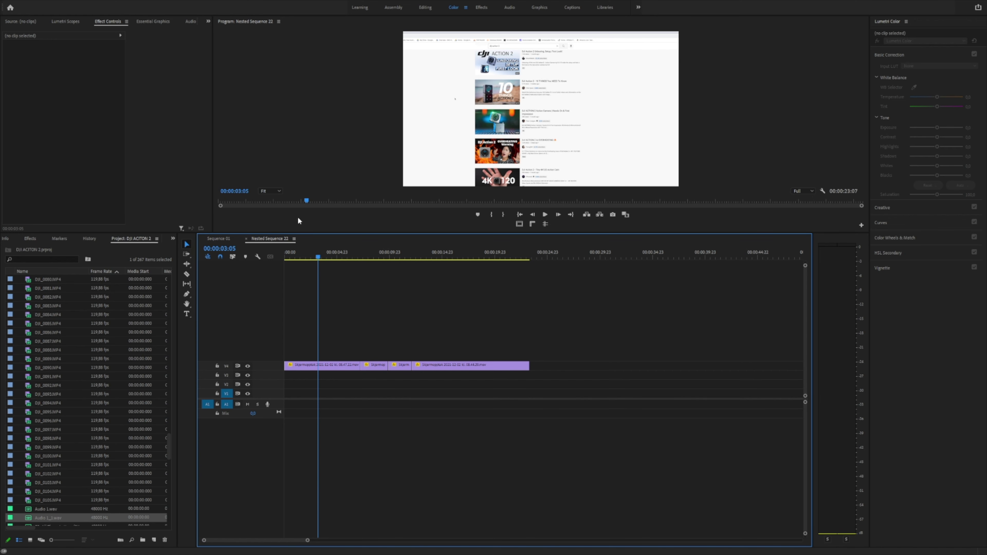
click(246, 239)
mouse_move(322, 261)
mouse_down()
mouse_move(295, 259)
mouse_move(326, 259)
mouse_up()
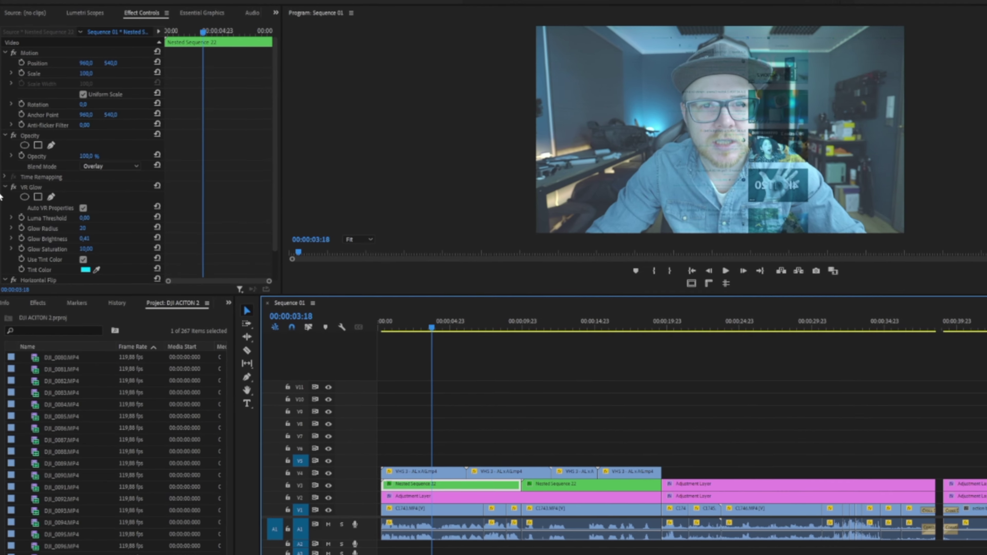
Compare the first nested clip with VR Glow off and on, and examine its remaining effects
click(14, 191)
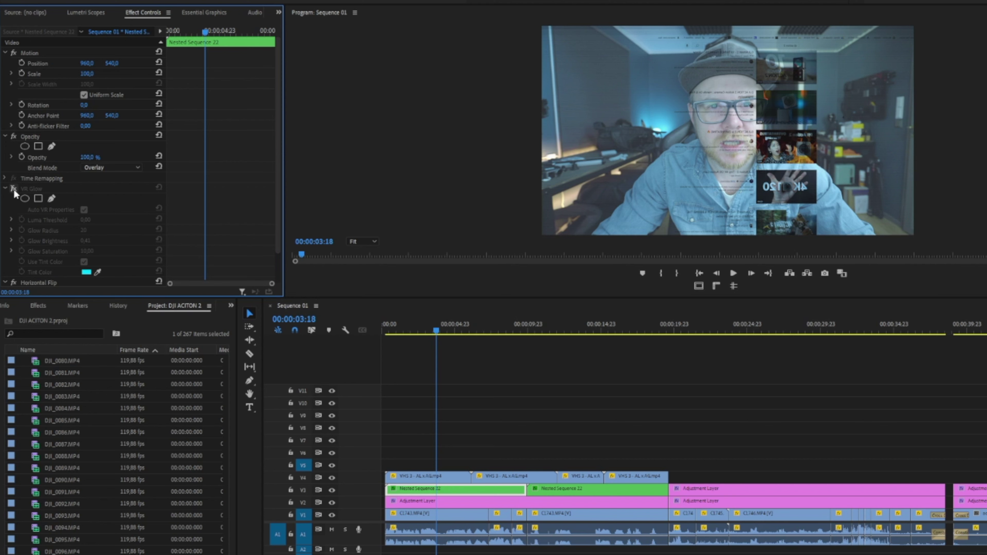
click(14, 190)
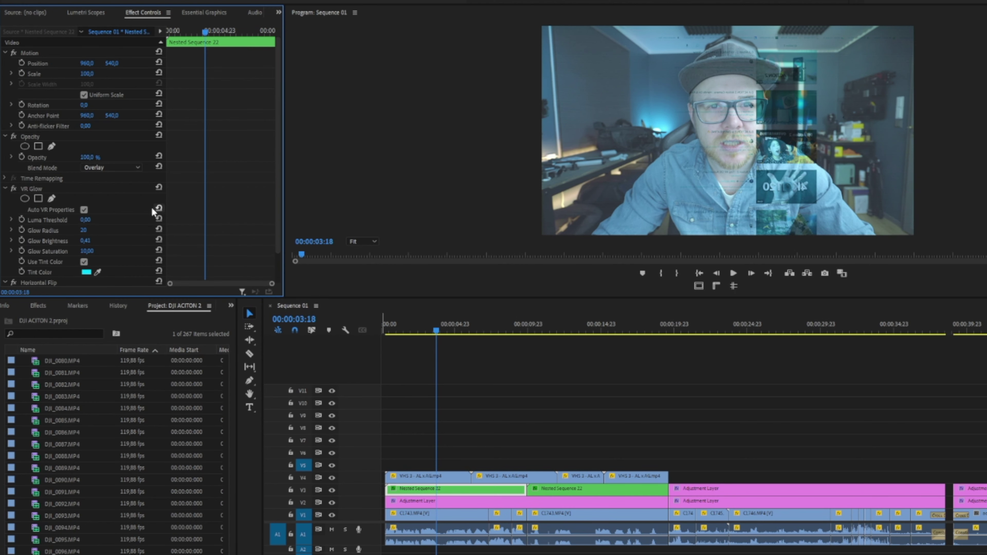
scroll(190, 229, down, 2)
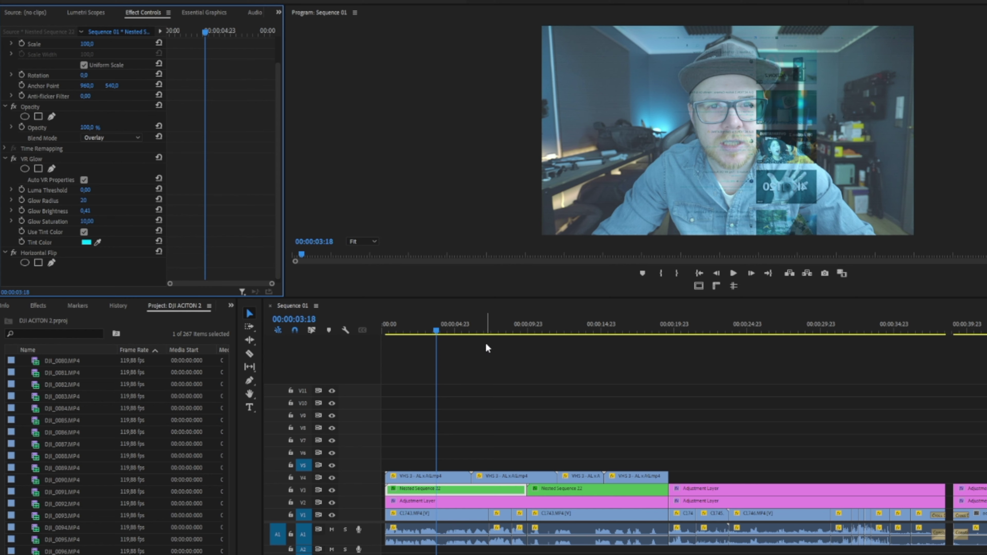
drag(440, 330, 426, 361)
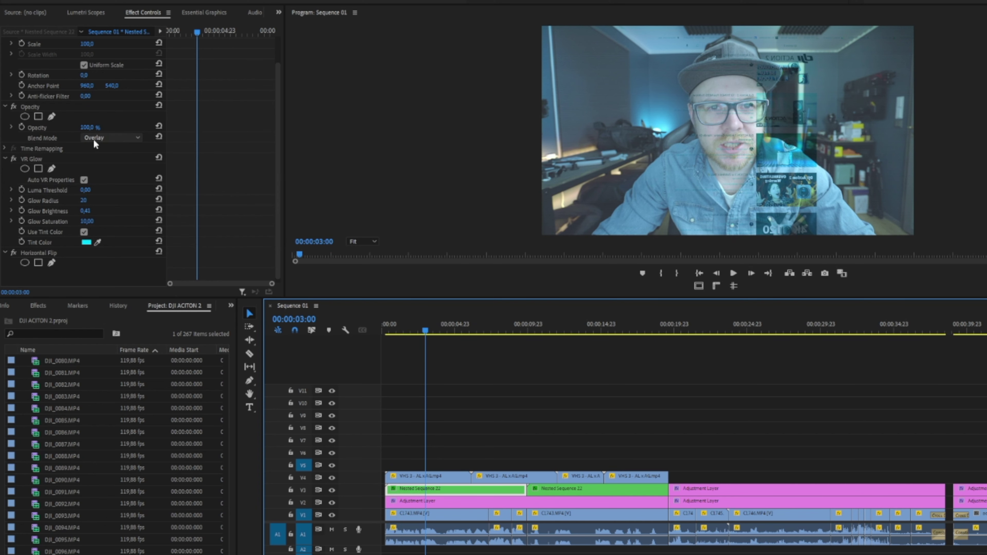
Try the Dissolve blend mode on the first nested clip and restore Overlay
click(115, 137)
click(108, 147)
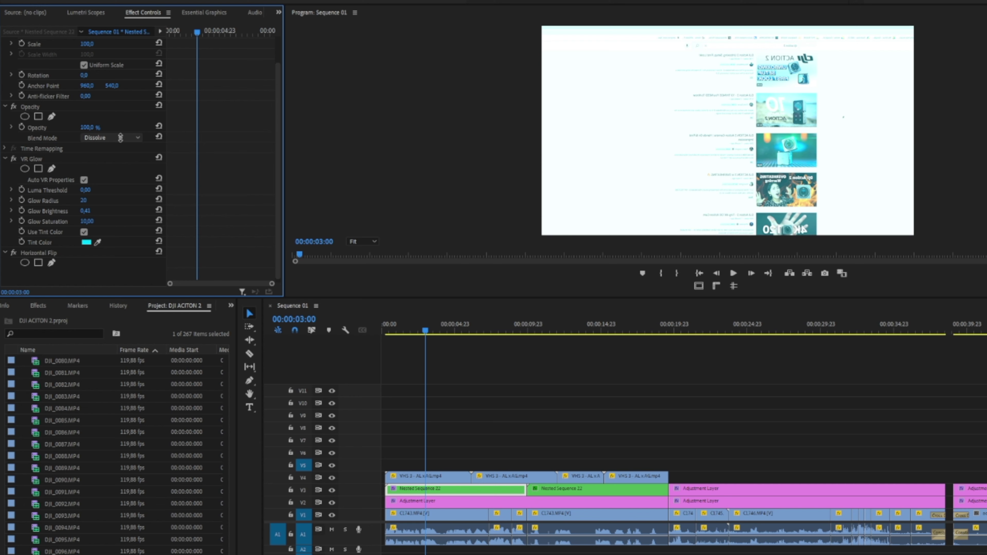
scroll(120, 137, down, 1)
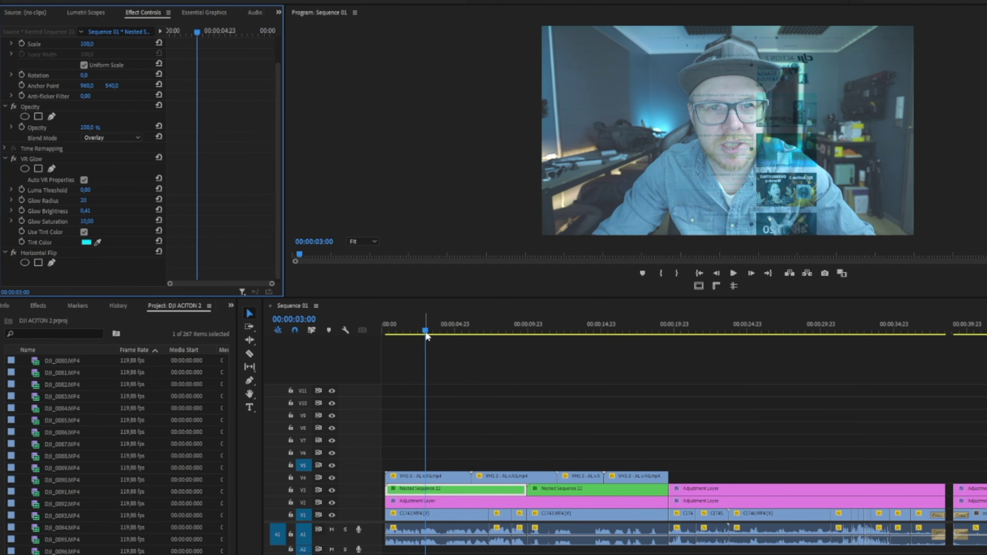
Scrub through the rest of the nested overlay section to examine the screen reflection effect
drag(425, 333, 497, 345)
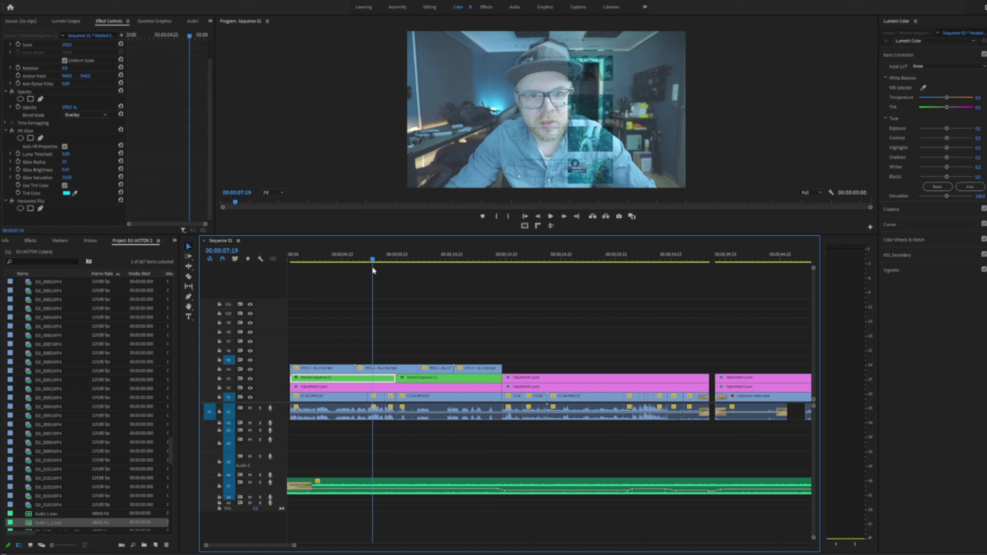
drag(372, 267, 413, 270)
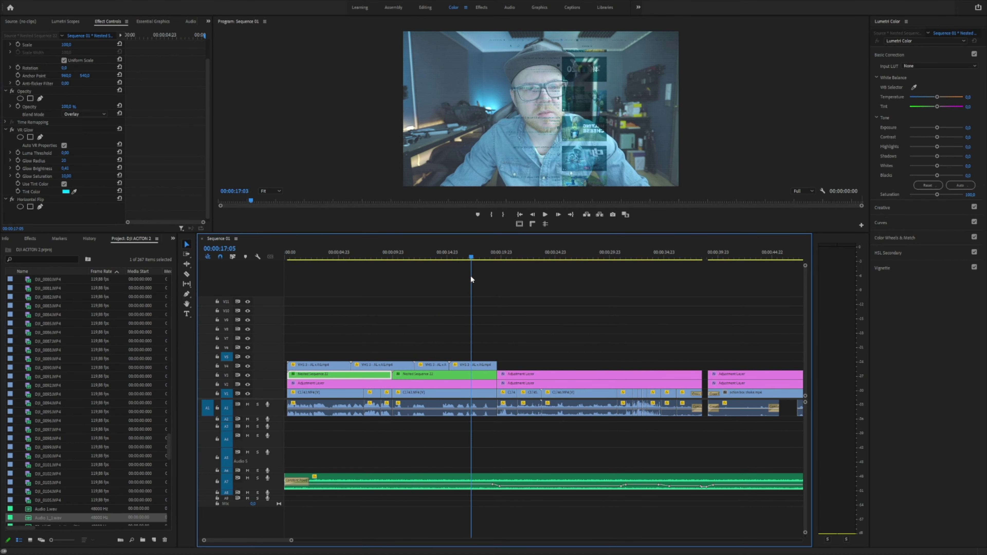
drag(470, 279, 490, 268)
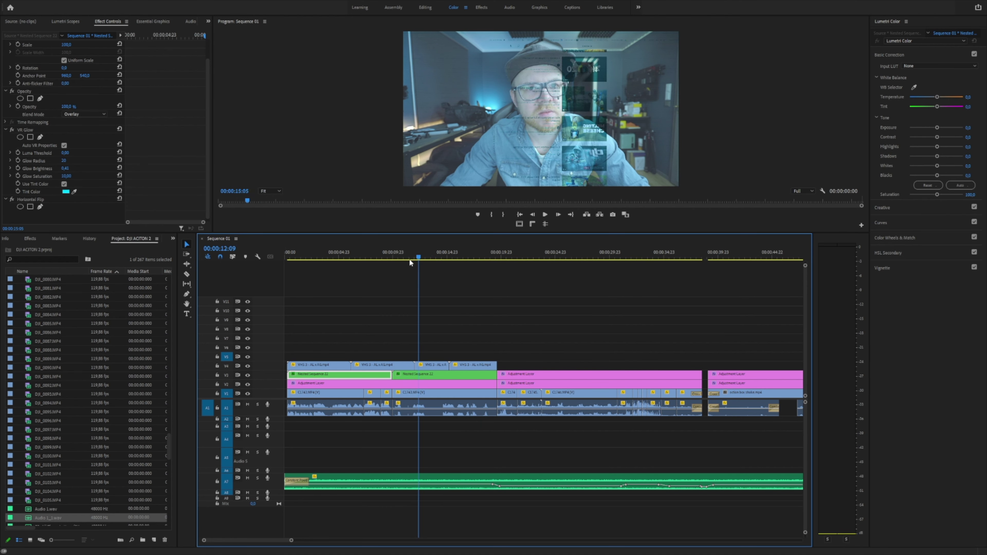
Solo the room tone track A7, play the sequence from the start to hear it alone, and turn solo off
click(257, 477)
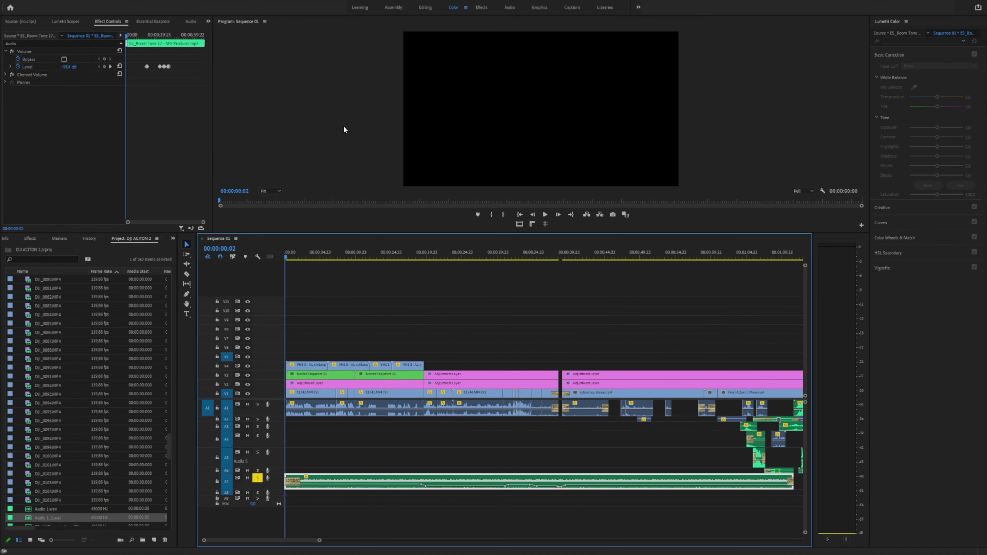
click(322, 295)
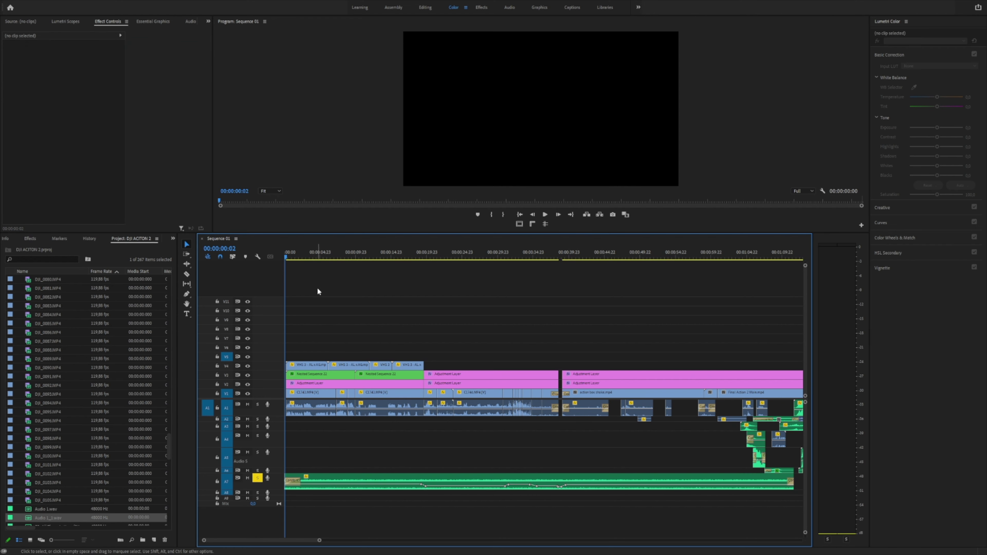
key(space)
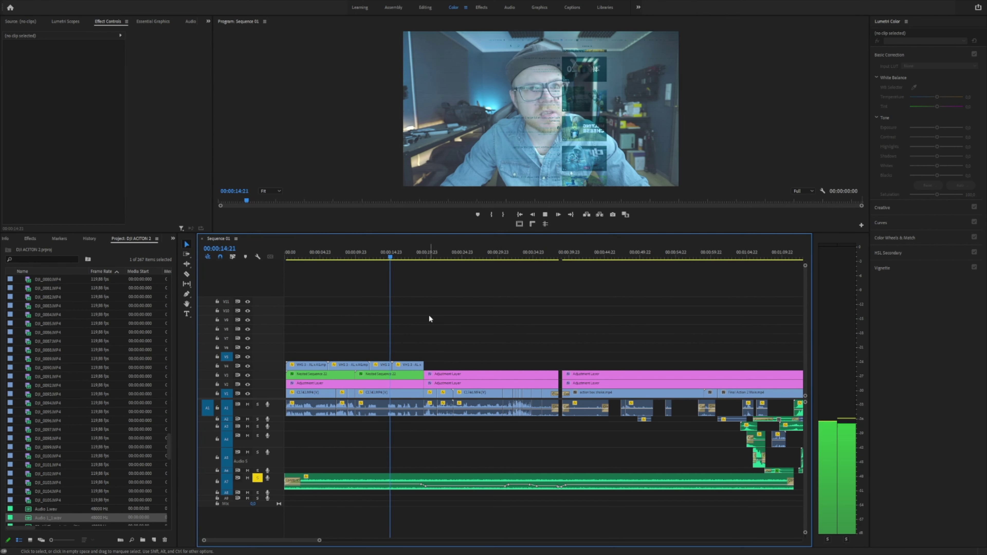
click(257, 479)
key(space)
Scrub through the hallway and package footage up to the gap before the action box clip
drag(414, 257, 435, 277)
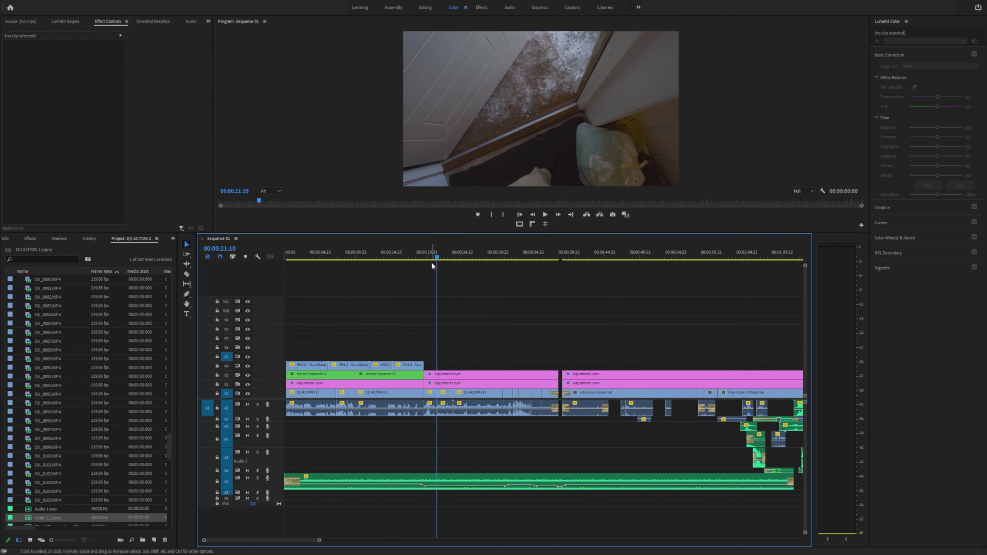
drag(437, 259, 559, 268)
scroll(597, 328, down, 5)
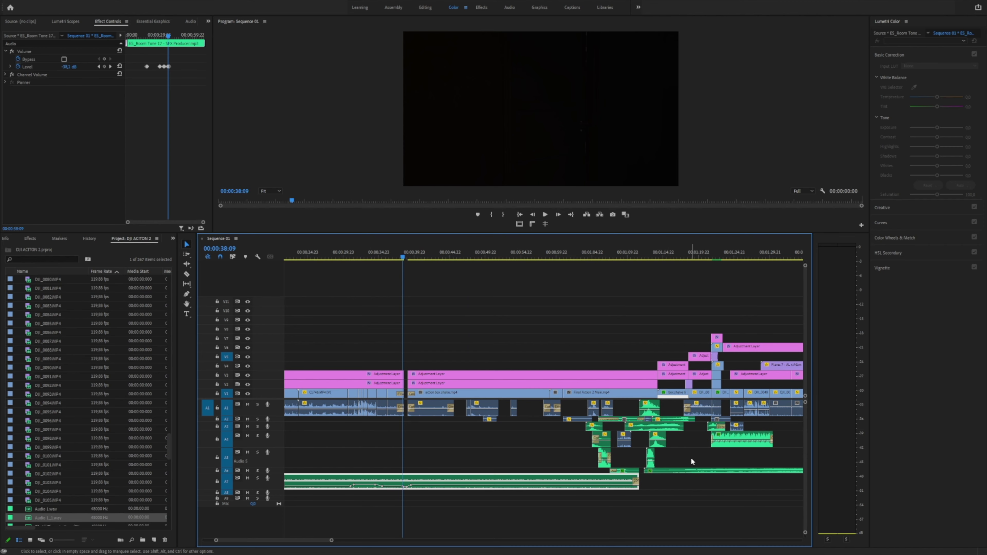
drag(403, 259, 381, 259)
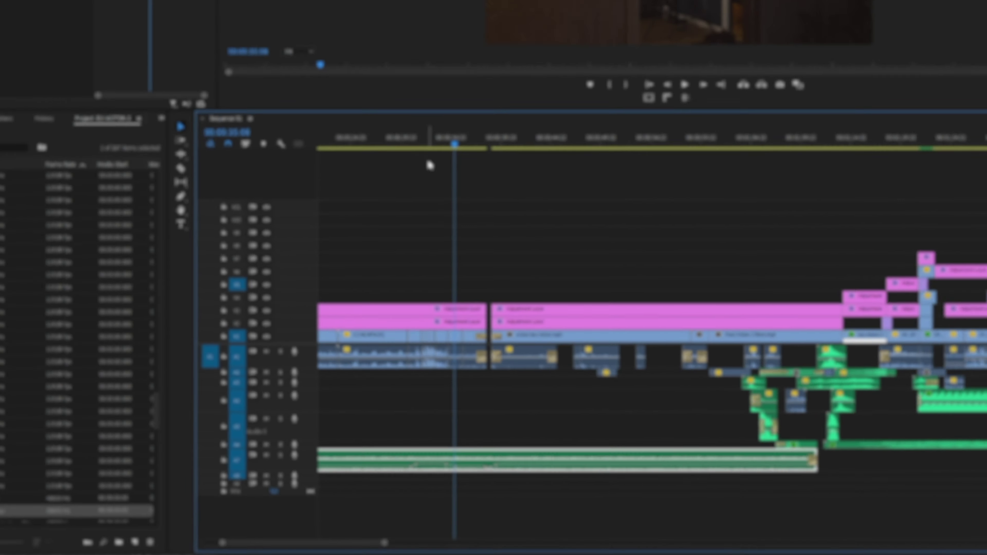
drag(430, 165, 438, 165)
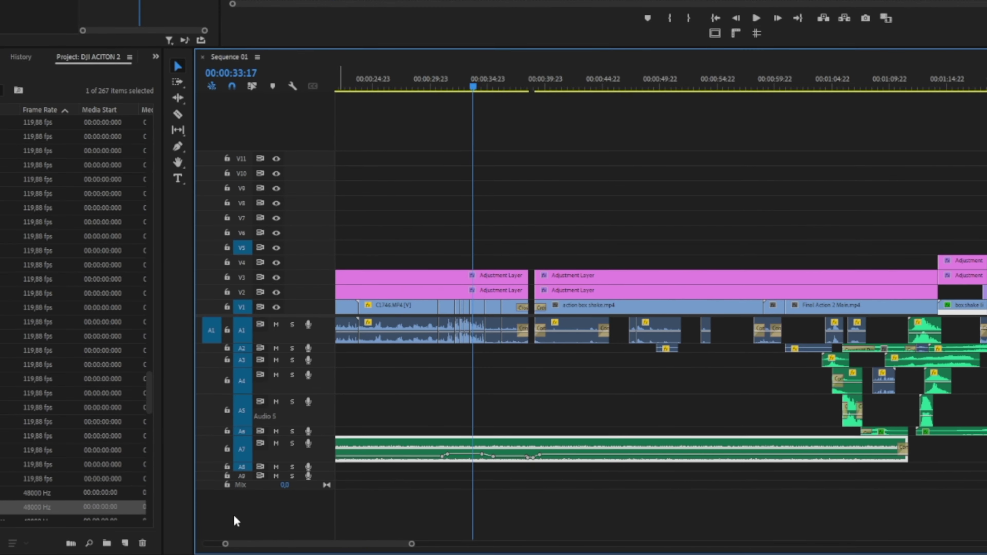
Expand audio track A7 and examine the room tone's volume keyframes across the opening scenes
double_click(293, 447)
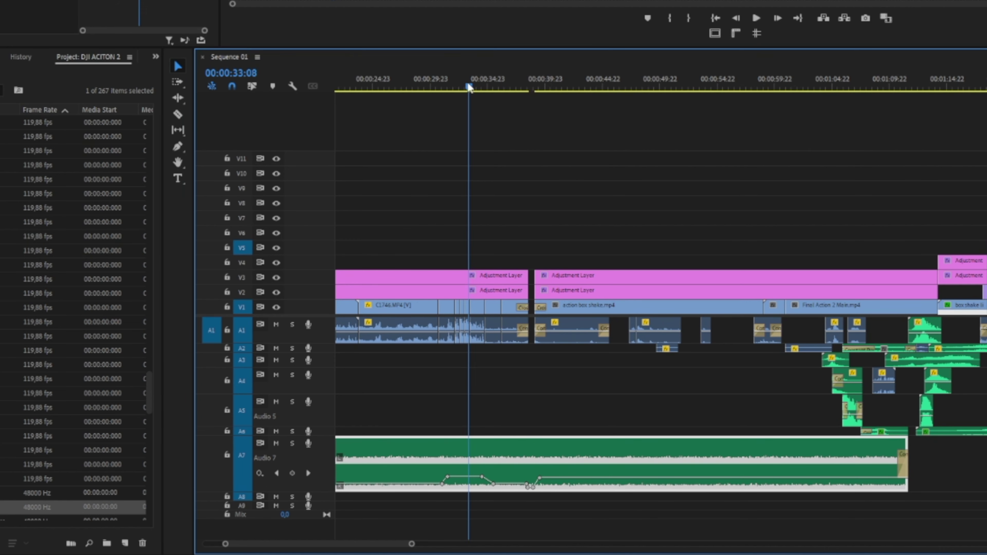
drag(434, 98, 378, 107)
scroll(465, 241, up, 5)
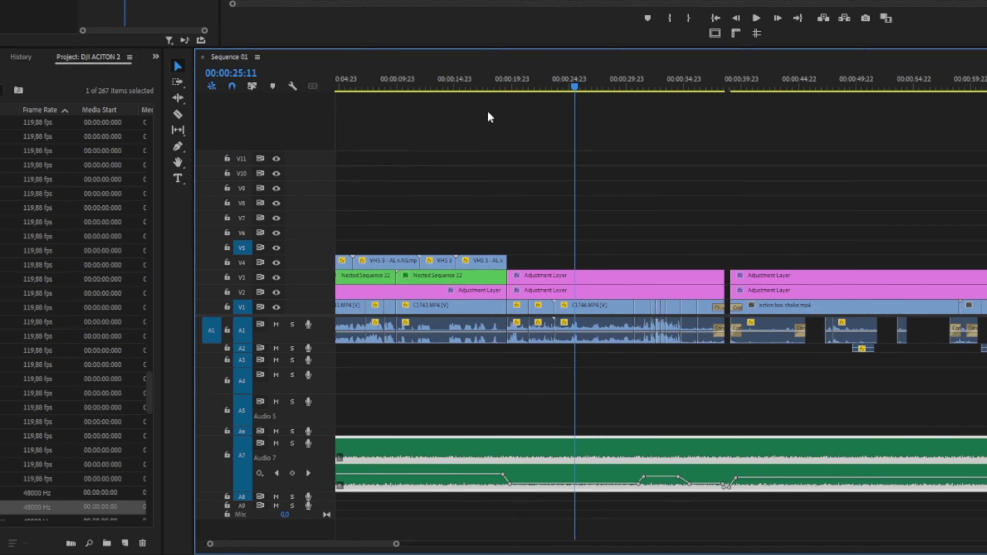
drag(493, 85, 537, 92)
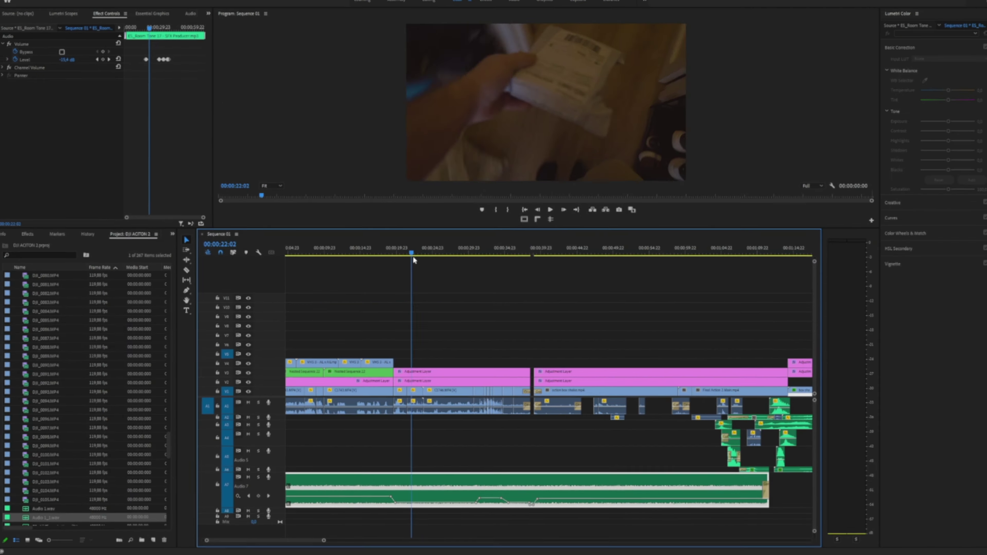
Scrub through the desk unboxing scene up to the adjustment layers that start after it
drag(414, 258, 598, 286)
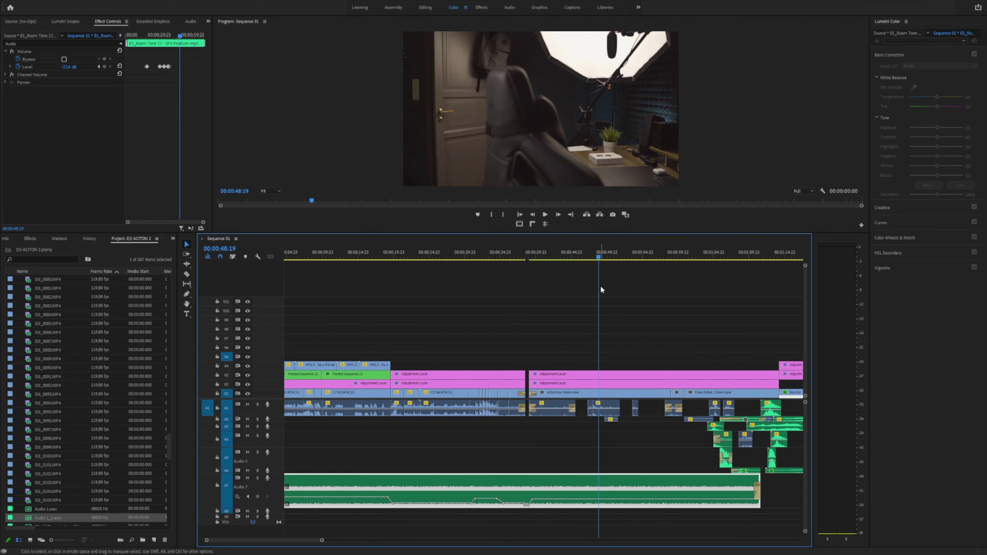
scroll(512, 358, right, 5)
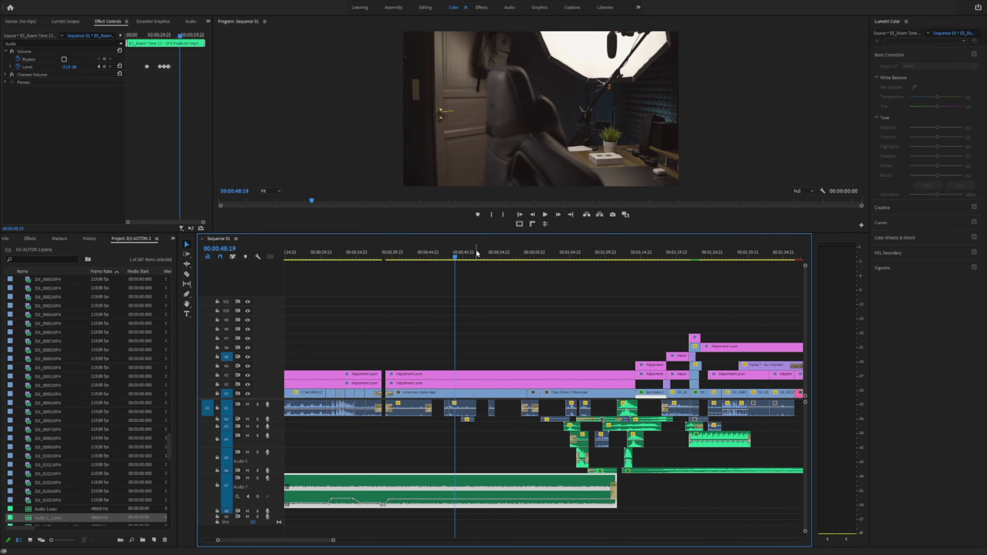
drag(456, 258, 569, 287)
scroll(465, 263, right, 5)
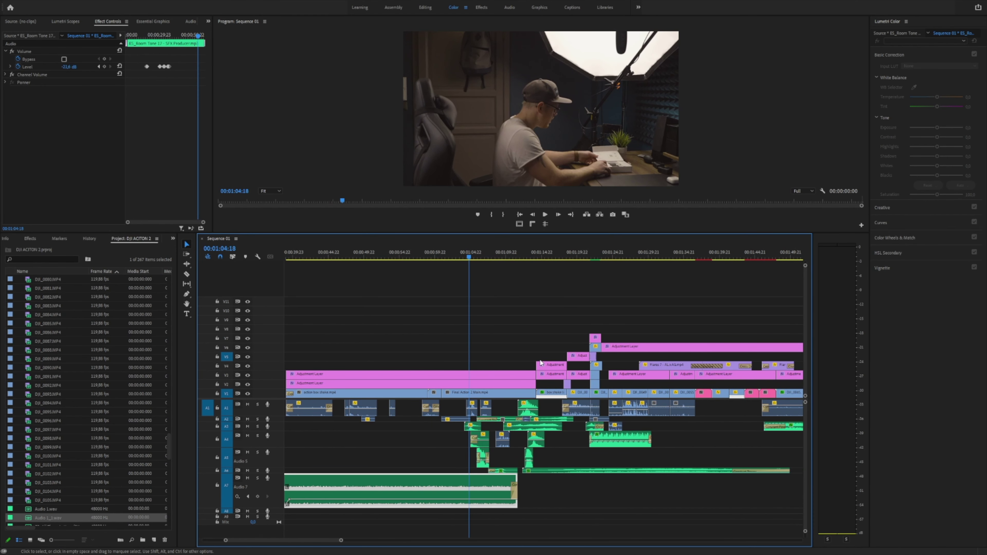
drag(426, 260, 481, 297)
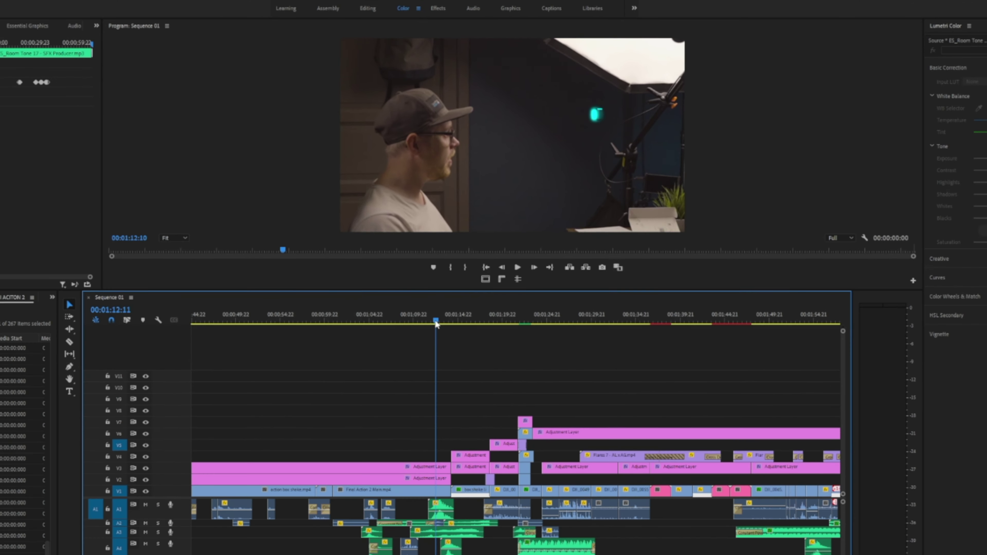
Try extending the start of the V4 adjustment layer back over the unboxing shot, and trim it back
drag(434, 326, 435, 326)
drag(447, 459, 380, 459)
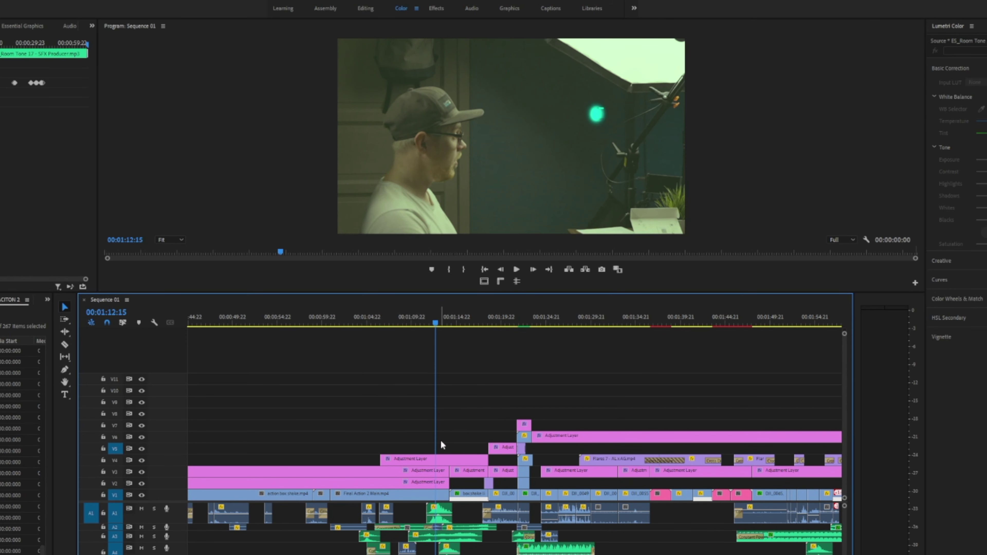
drag(436, 326, 430, 367)
drag(380, 458, 452, 459)
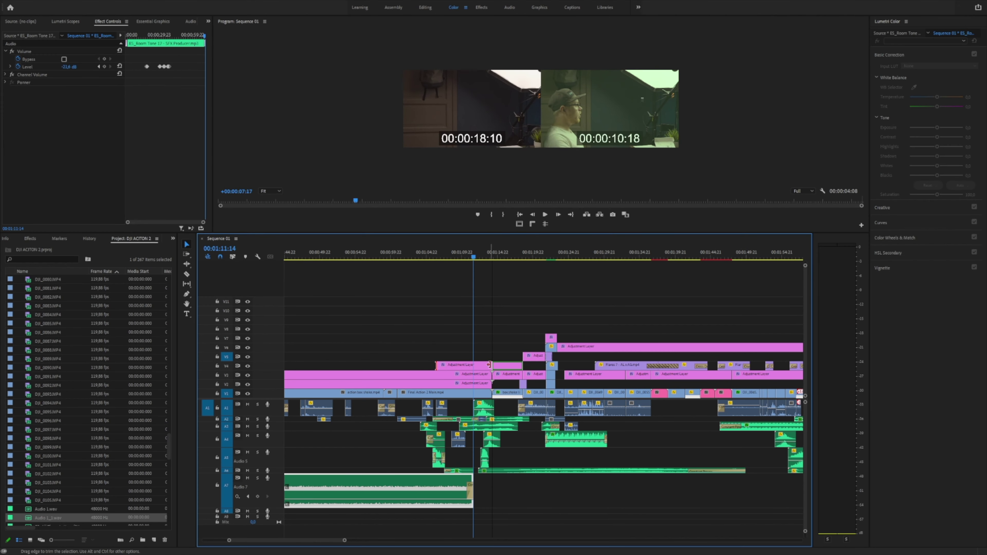
drag(492, 363, 492, 364)
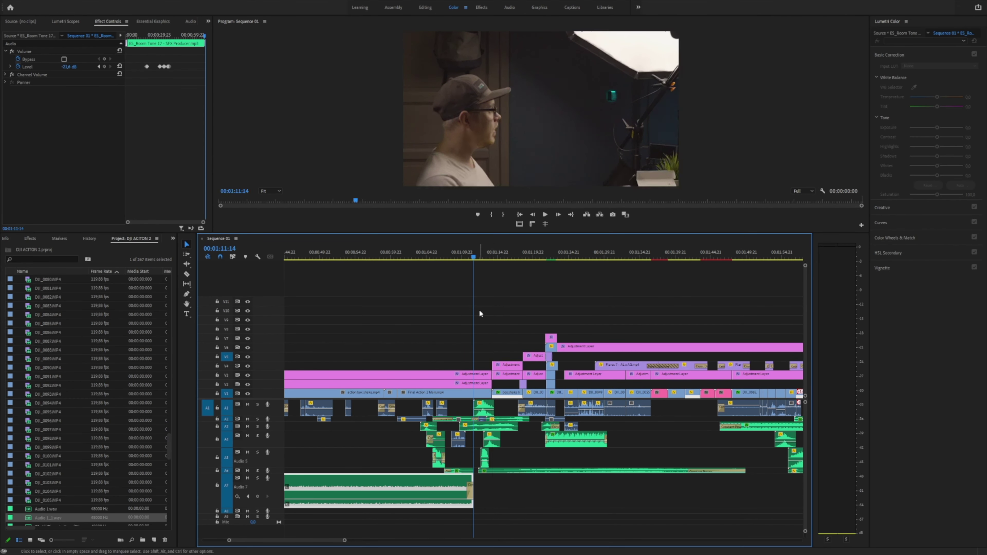
Scrub back over the unboxing shot, and review the DJI_0018.MP4 clip on V12 up to its end
mouse_move(473, 260)
mouse_down()
mouse_move(460, 262)
mouse_move(493, 269)
mouse_move(481, 281)
mouse_move(501, 279)
mouse_move(440, 272)
mouse_move(469, 263)
mouse_up()
drag(524, 115, 465, 115)
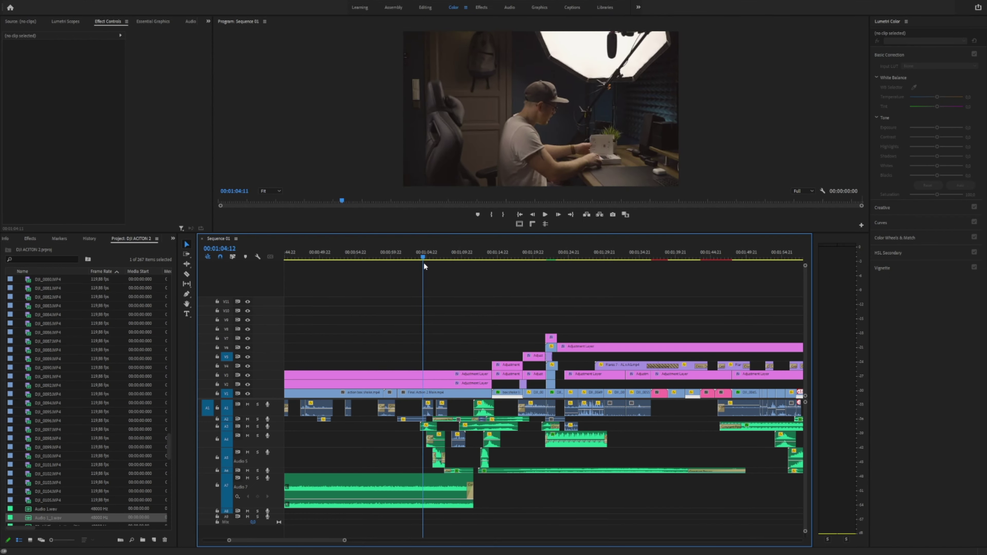
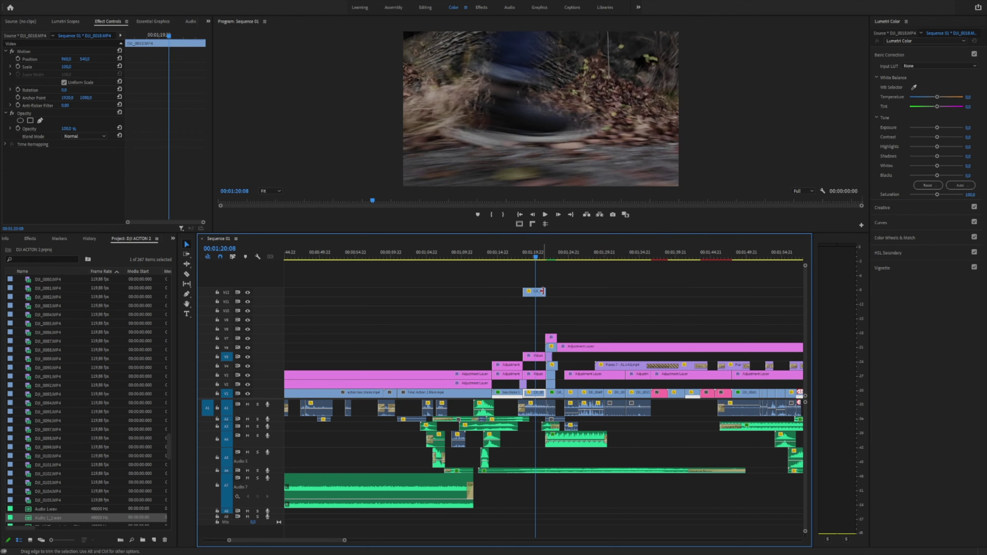
drag(538, 255, 550, 258)
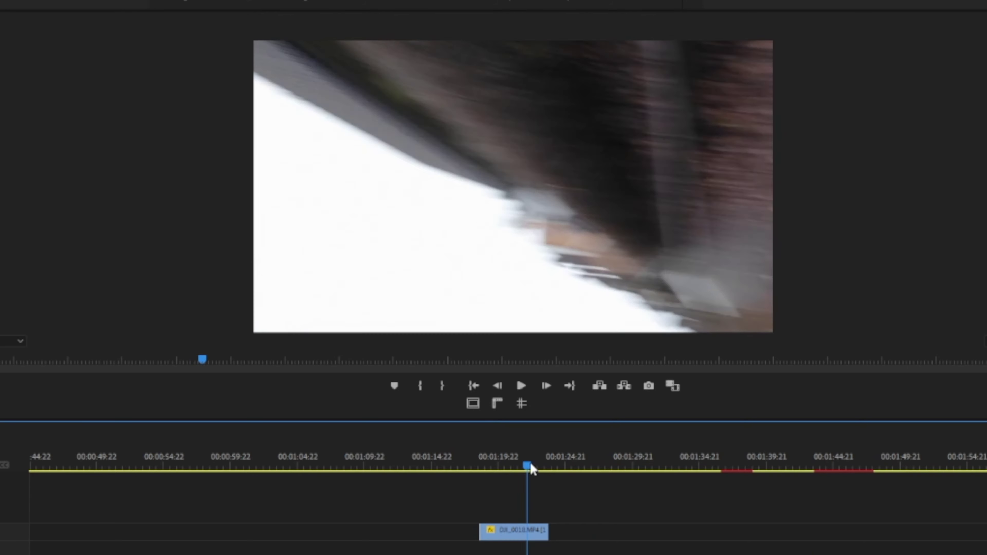
Review the shot under the DJI_0018.MP4 clip on V12, and delete that clip from the track
drag(530, 464, 527, 538)
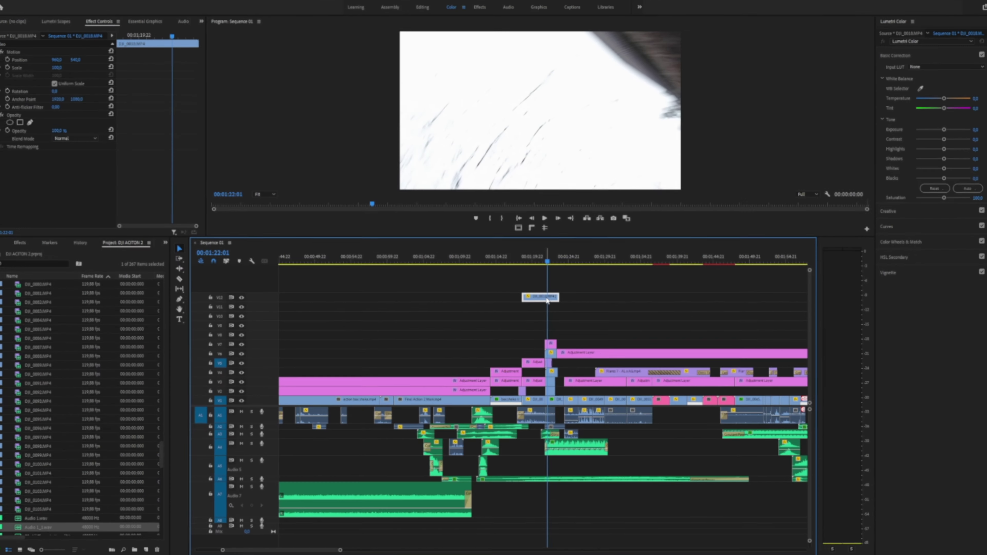
mouse_move(546, 258)
mouse_down()
mouse_move(540, 246)
mouse_move(531, 261)
mouse_move(551, 258)
mouse_up()
key(Delete)
Try a copy of V6's Embers 4 overlay on V11 over the desk shot near 00:01:05:04, and delete the copy
click(552, 349)
click(427, 263)
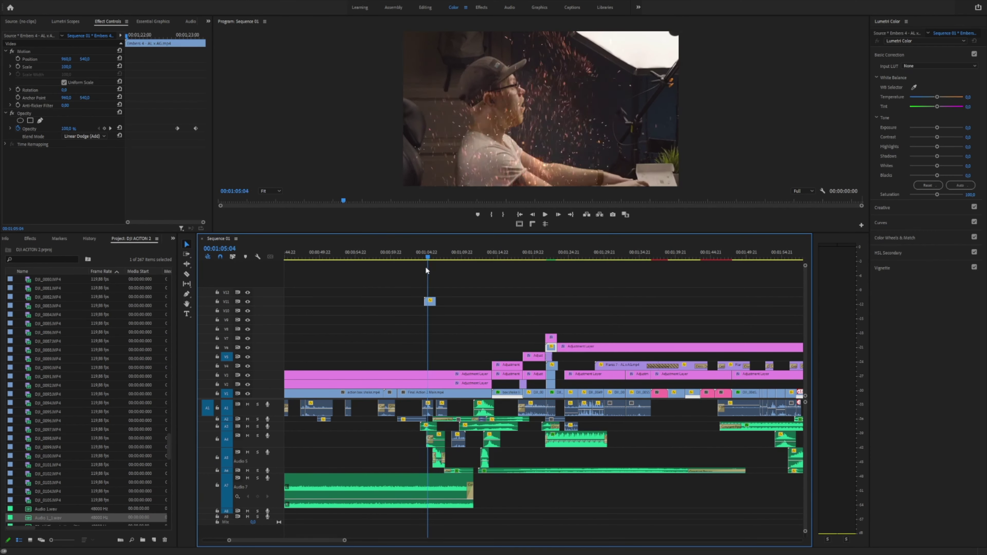
mouse_move(429, 271)
mouse_down()
mouse_move(422, 272)
mouse_move(428, 268)
mouse_up()
click(430, 302)
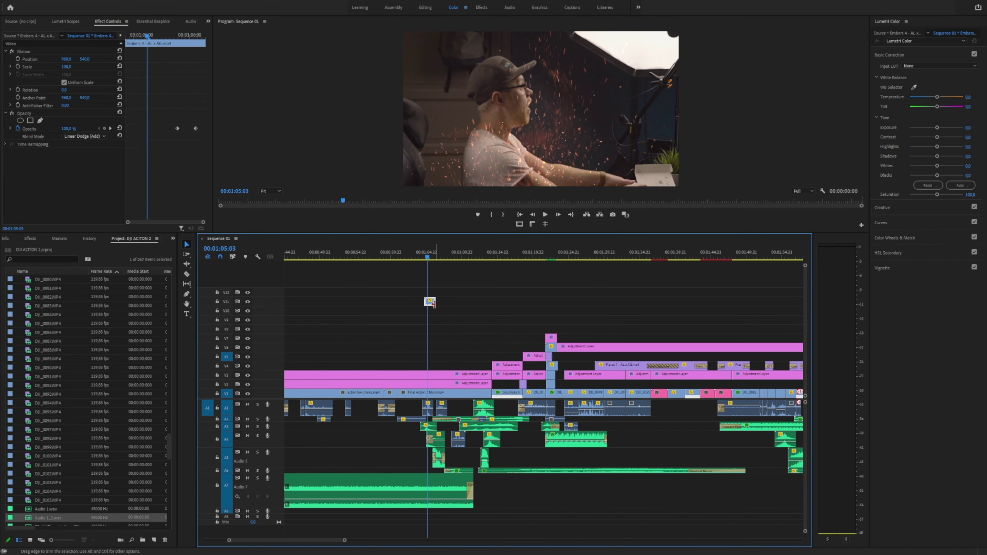
key(Delete)
Solo audio track A4 and play its fan blade sound effect under the dark forest shots
drag(538, 252, 557, 286)
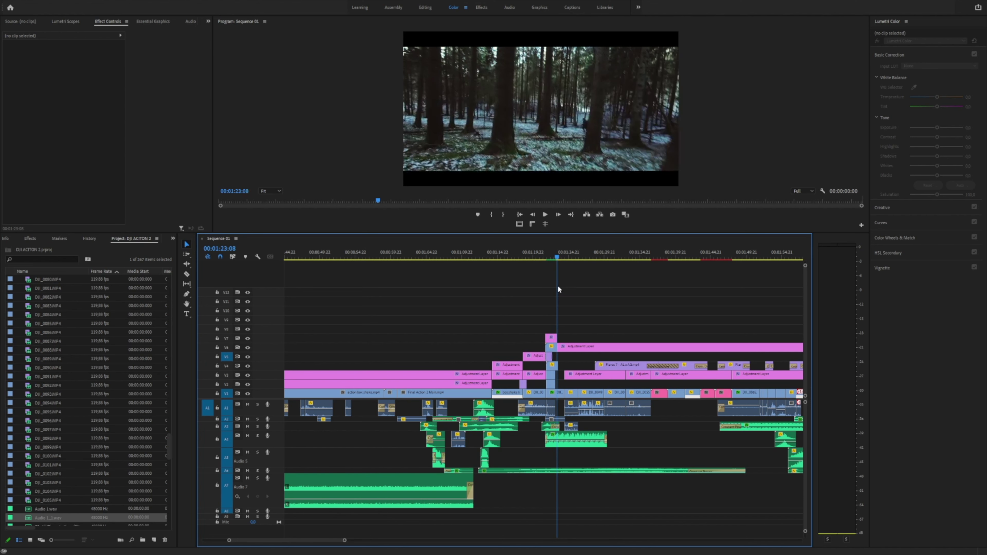
click(568, 434)
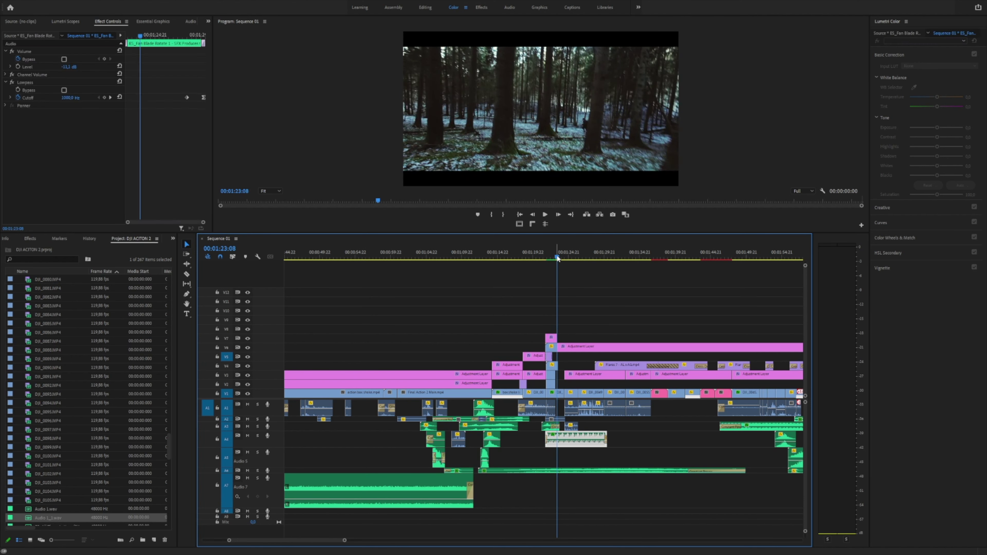
drag(557, 258, 547, 261)
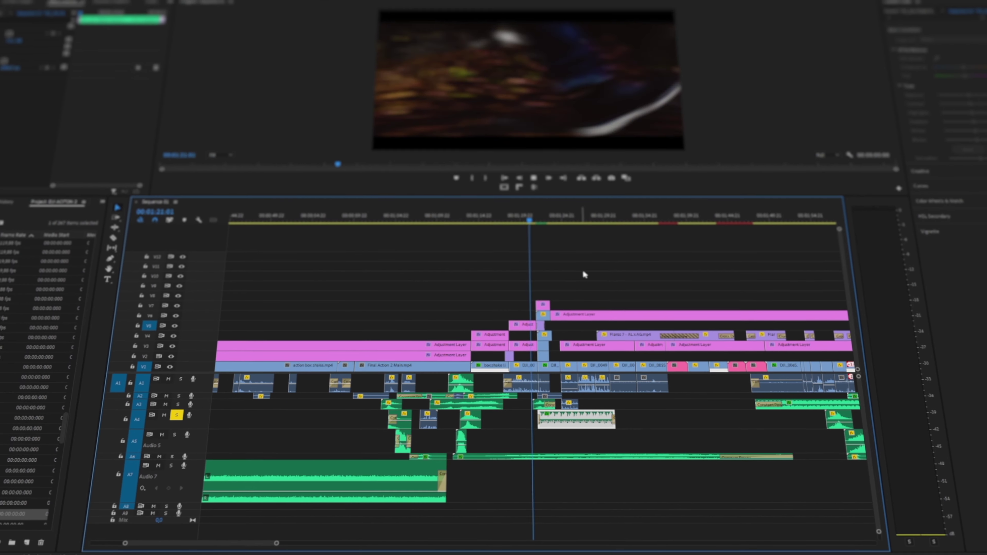
key(space)
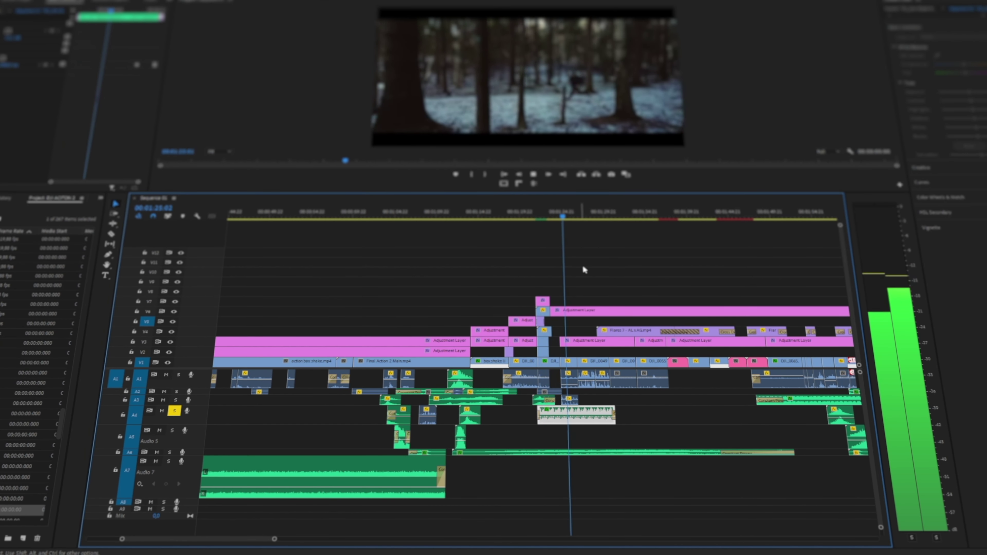
click(566, 217)
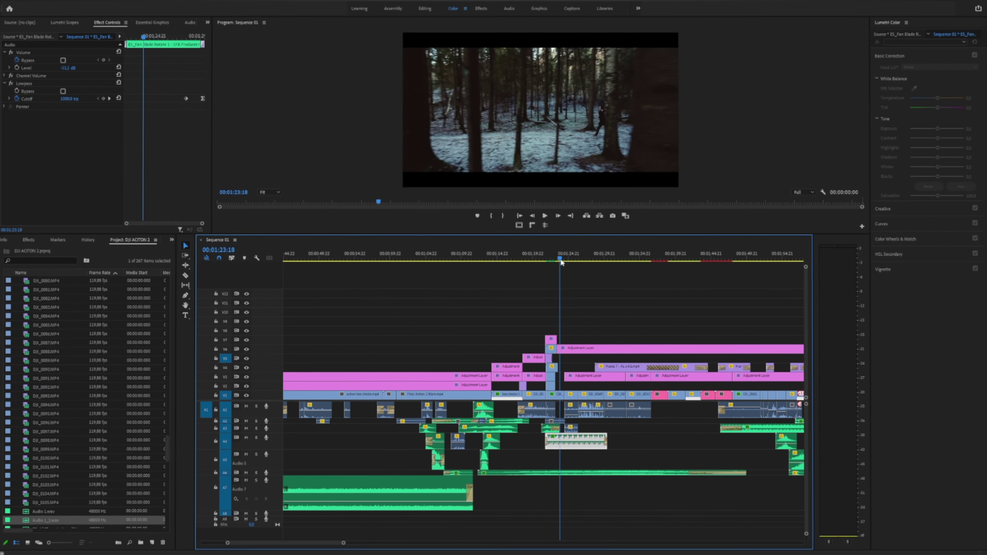
drag(575, 259, 578, 261)
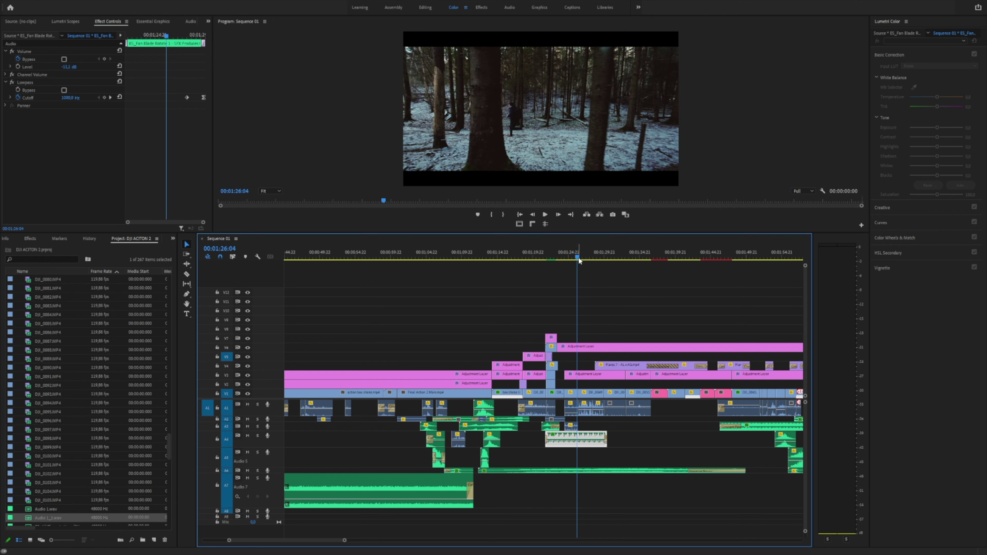
Go to the forest walk near 00:01:49 and review its A1 recordings up to the backpack shots
drag(581, 257, 375, 260)
click(466, 409)
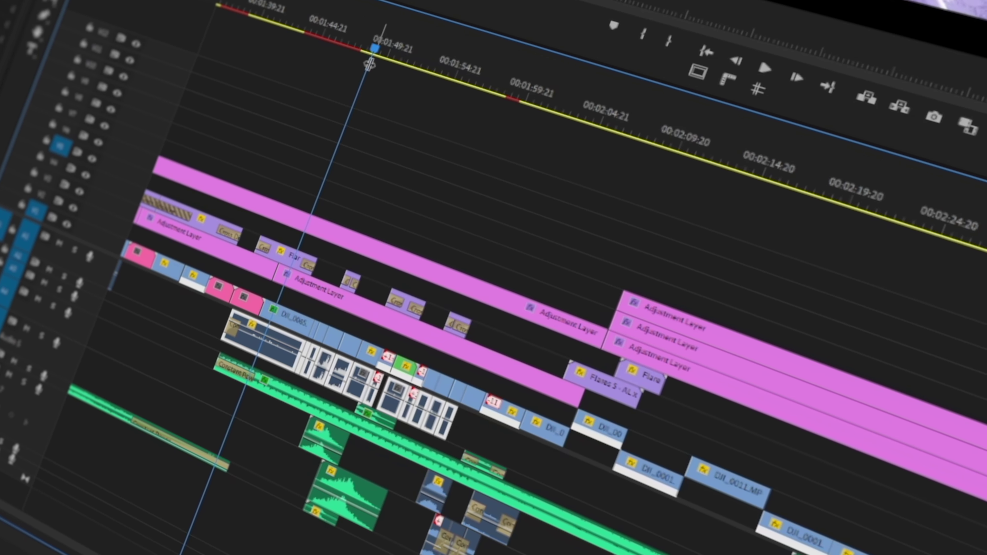
key(space)
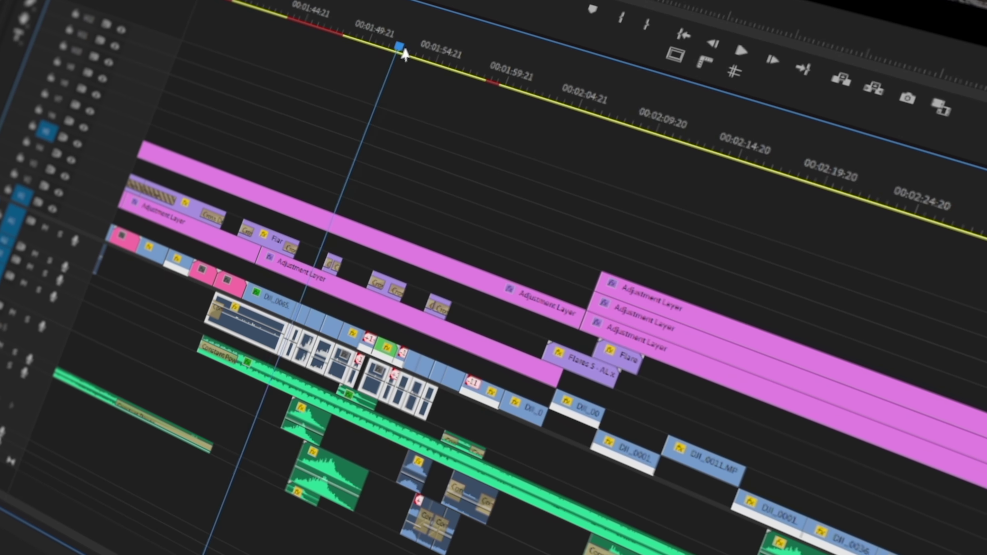
Mute the music on A3, select the scene's A1 clips, and play the forest scene from 00:01:48:13
click(218, 348)
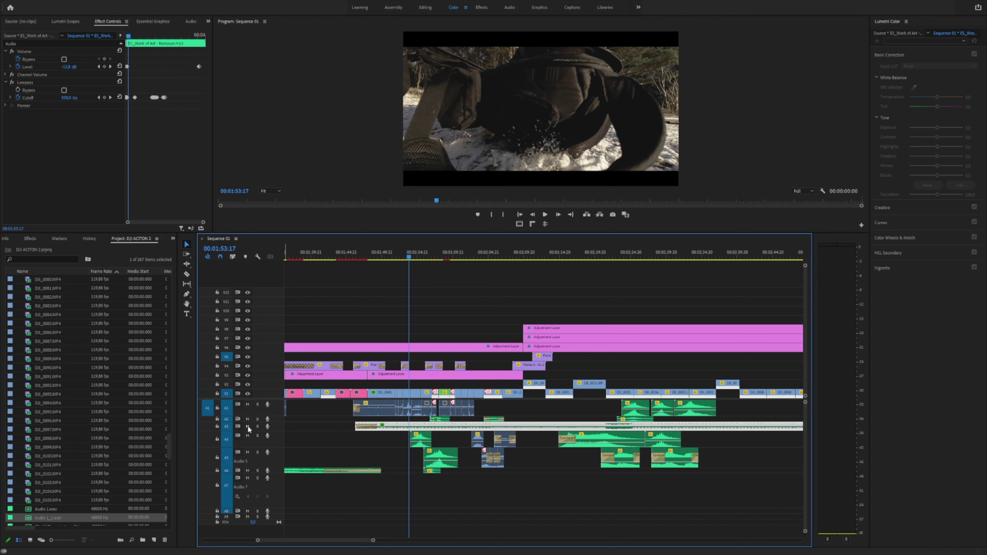
click(247, 425)
click(387, 257)
drag(380, 260, 376, 264)
key(space)
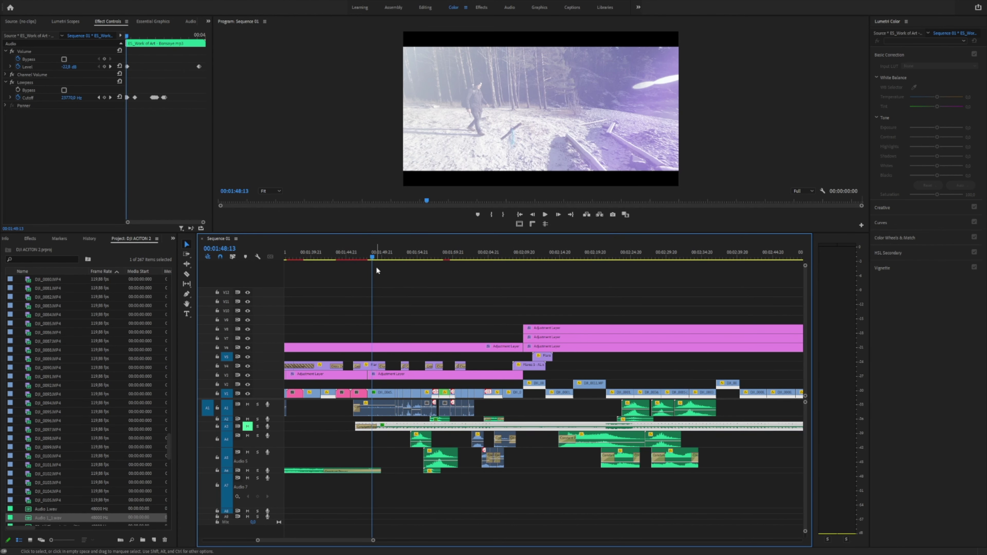
drag(485, 405, 381, 399)
key(space)
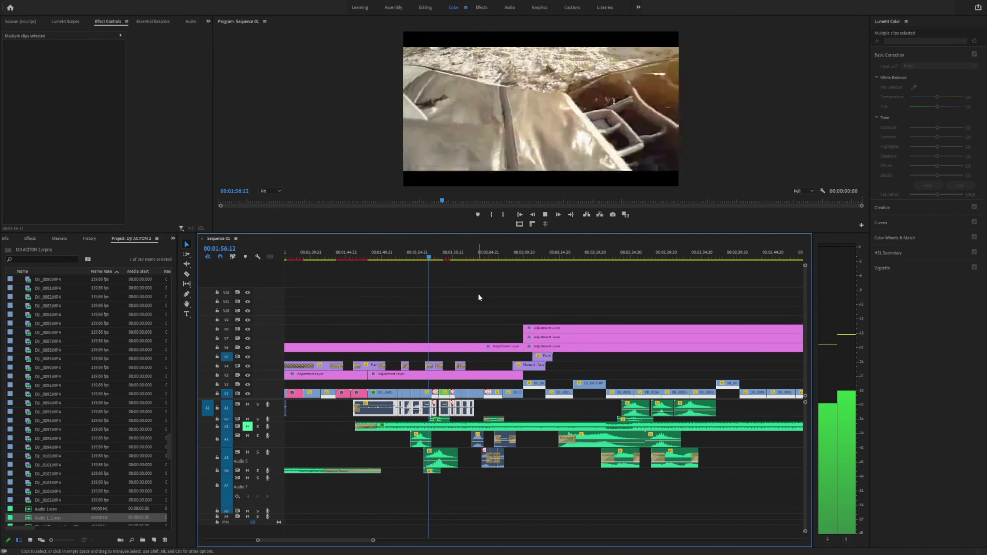
click(460, 306)
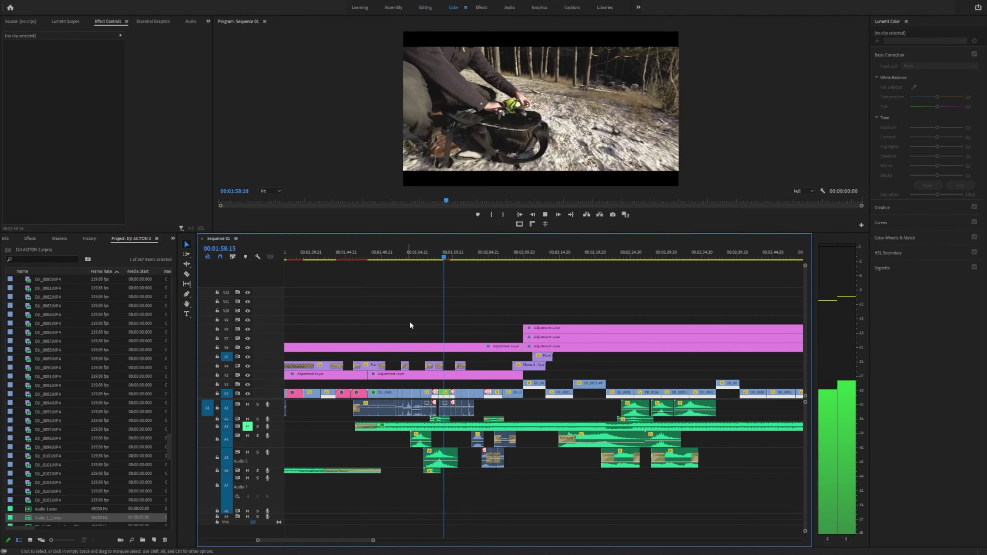
Solo audio track A2 and play its power-up sound effect over the backpack shots from 00:01:56:11
key(=)
drag(467, 253, 427, 264)
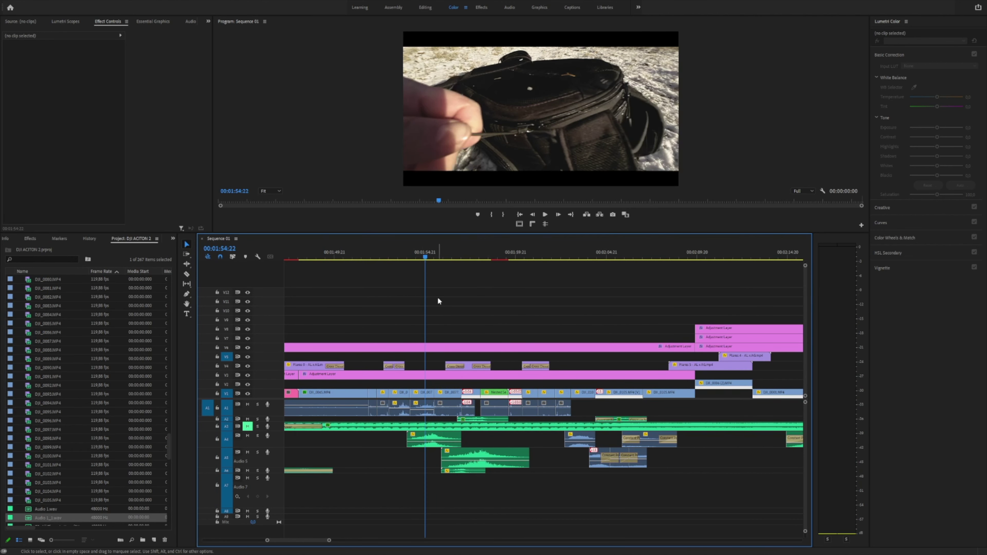
key(=)
click(425, 259)
mouse_move(463, 265)
mouse_down()
mouse_move(485, 257)
mouse_move(468, 255)
mouse_move(482, 272)
mouse_move(464, 272)
mouse_up()
key(space)
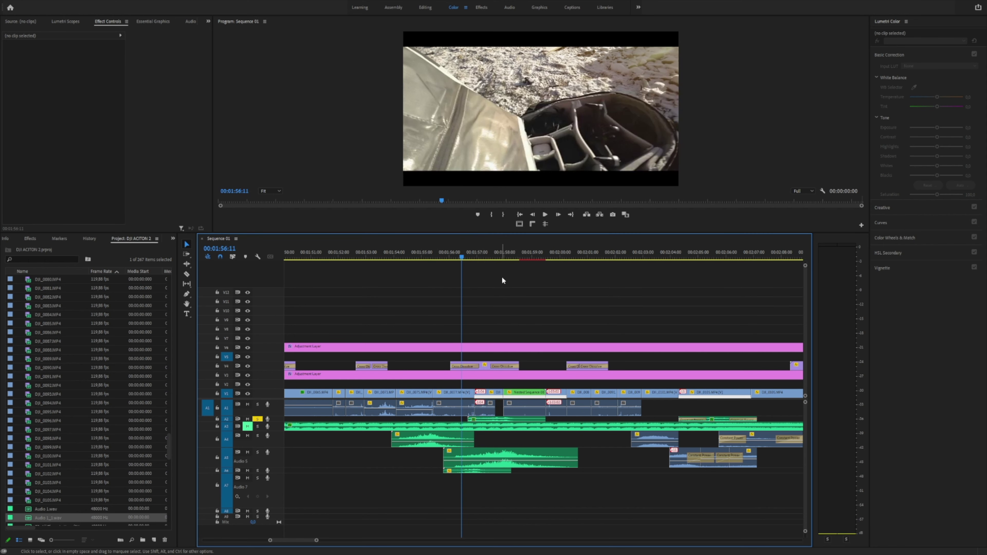
key(space)
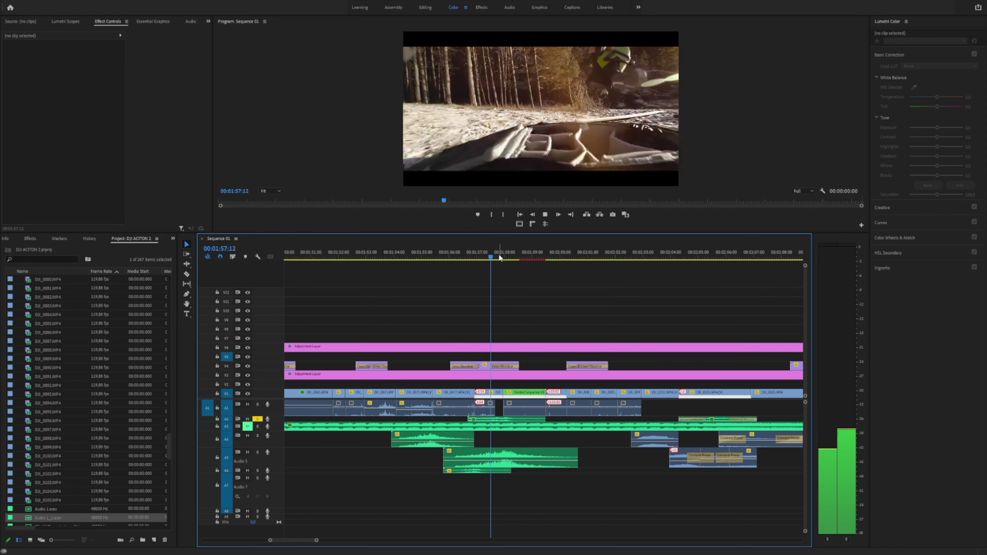
Replay the power-up sound on A2, examine its Lowpass cutoff keyframes, and turn the track's solo off
drag(475, 257, 467, 264)
key(space)
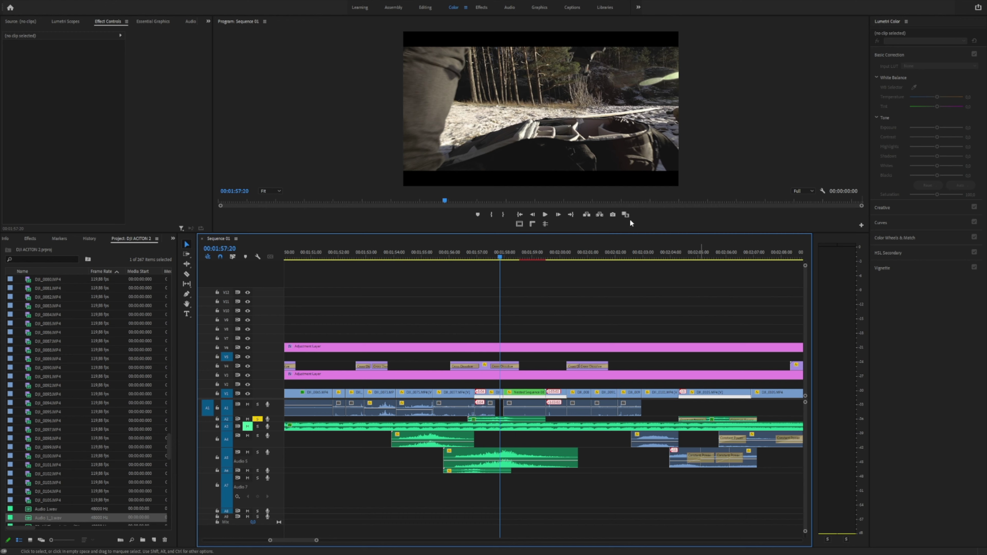
click(478, 257)
key(space)
key(space)
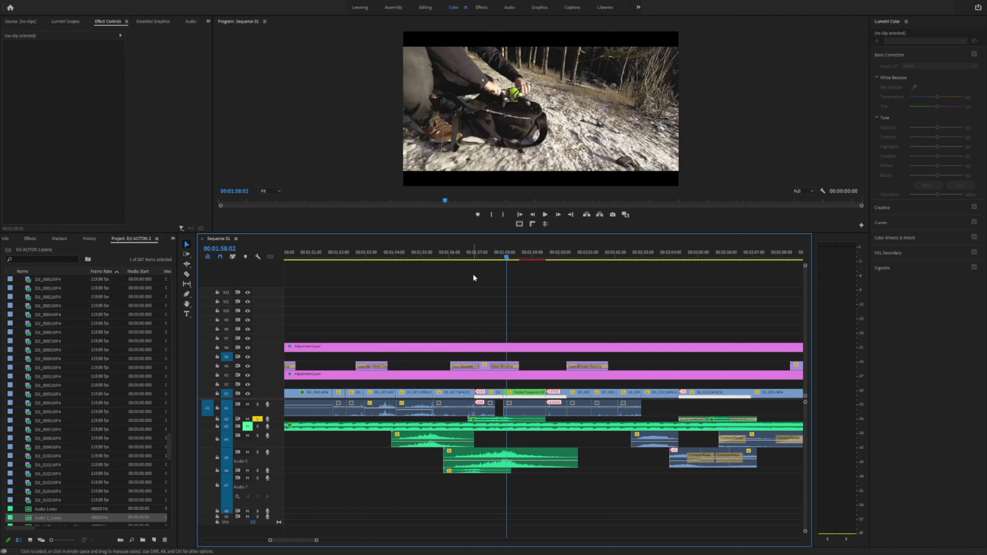
click(499, 420)
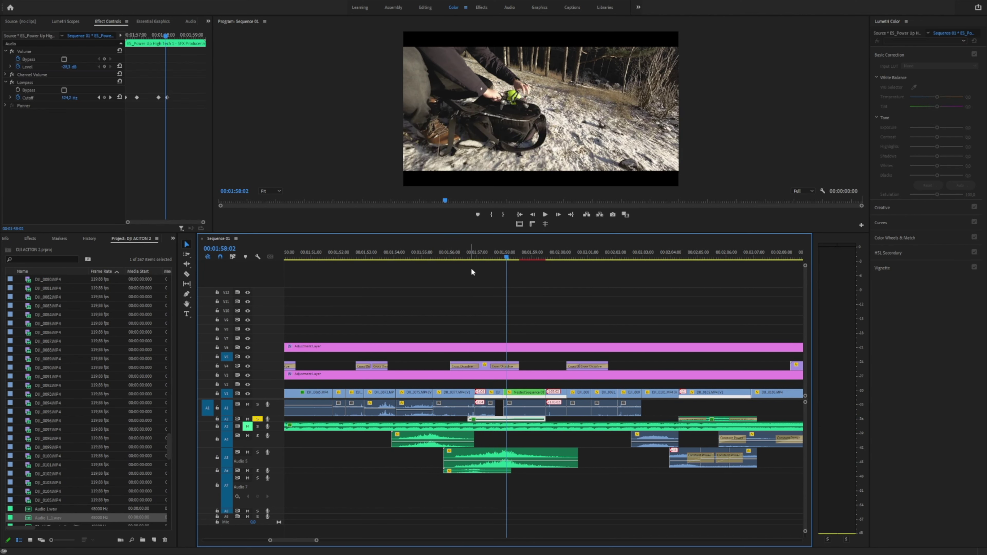
drag(481, 250, 465, 257)
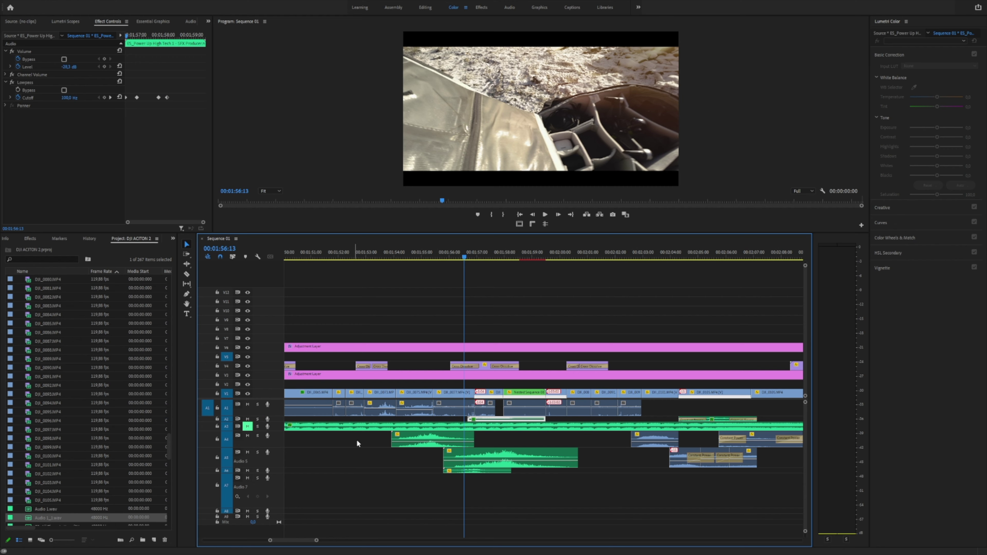
Play the backpack scene's sound effects with the music muted up to 00:02:01:19, and return to 00:01:54:11
key(minus)
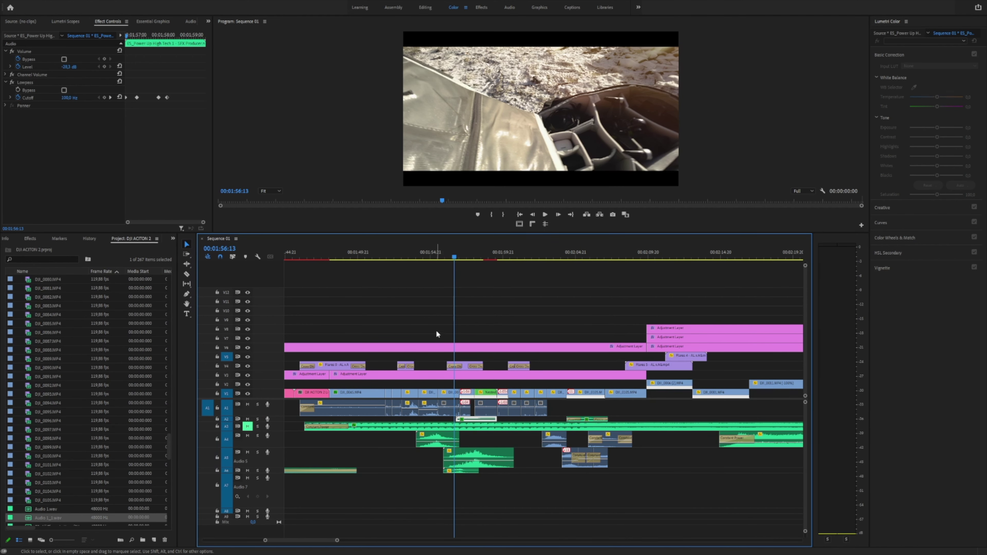
key(equal)
click(401, 255)
drag(402, 279, 507, 322)
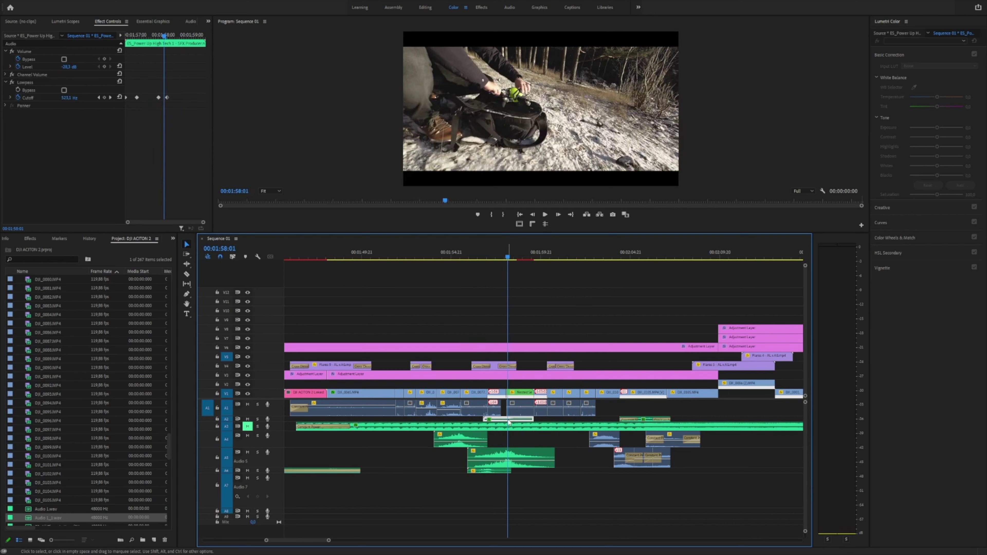
drag(501, 259, 477, 287)
drag(569, 304, 474, 313)
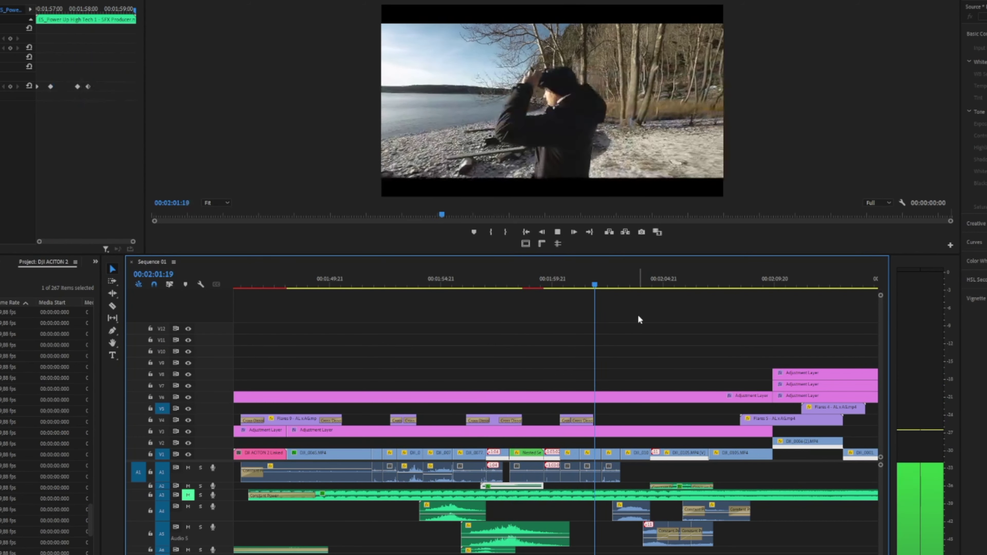
key(space)
drag(604, 288, 398, 320)
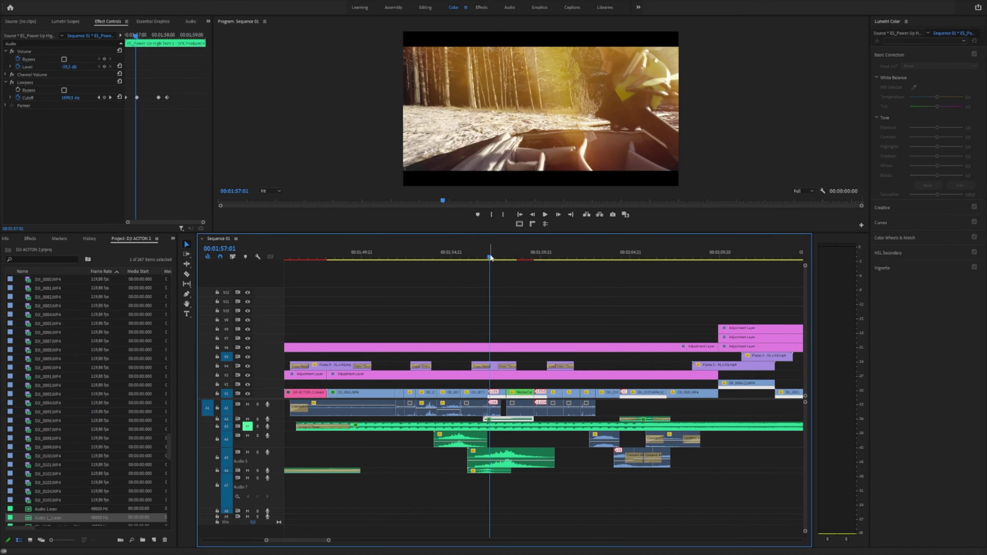
click(434, 290)
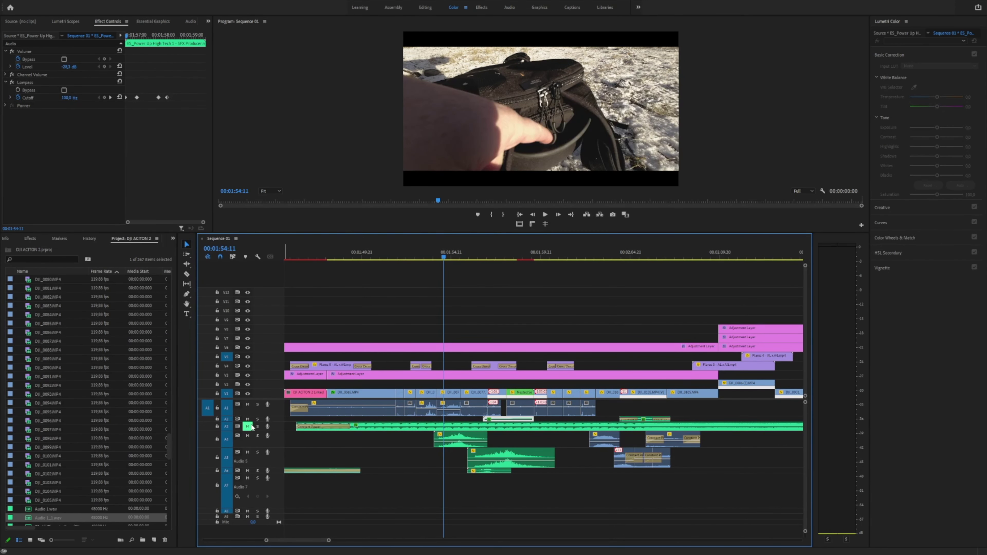
Select the music clip on A3 and examine its Lowpass cutoff keyframes
click(393, 427)
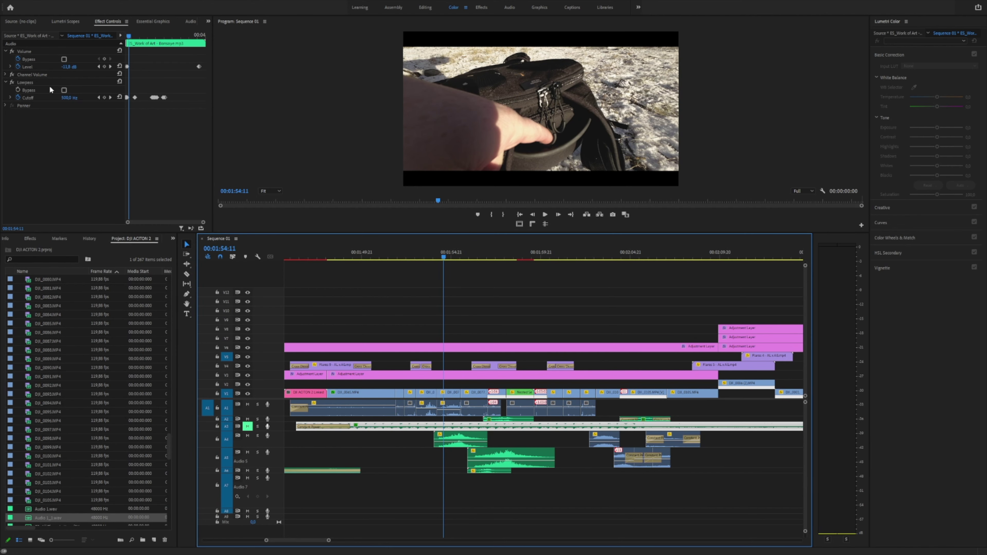
drag(131, 38, 148, 43)
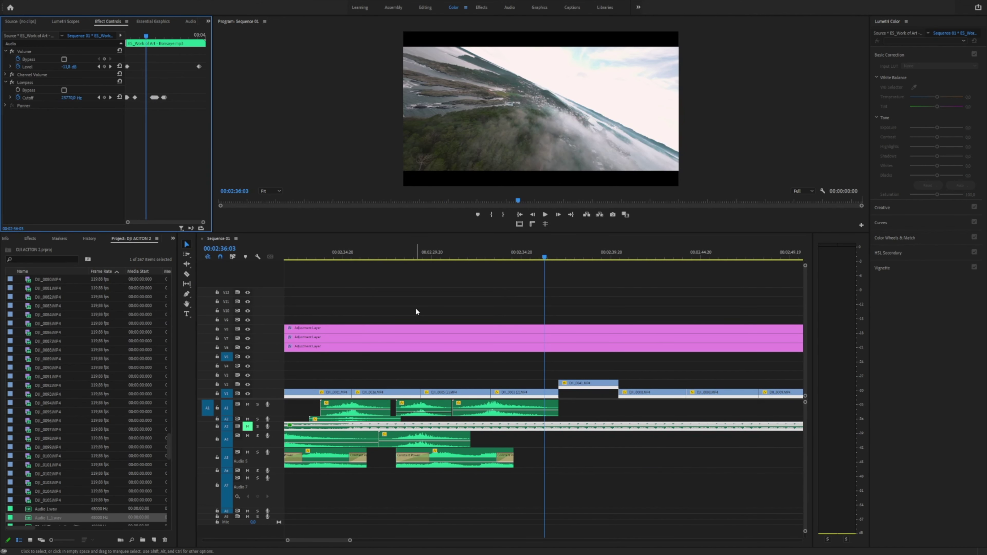
scroll(365, 296, up, 10)
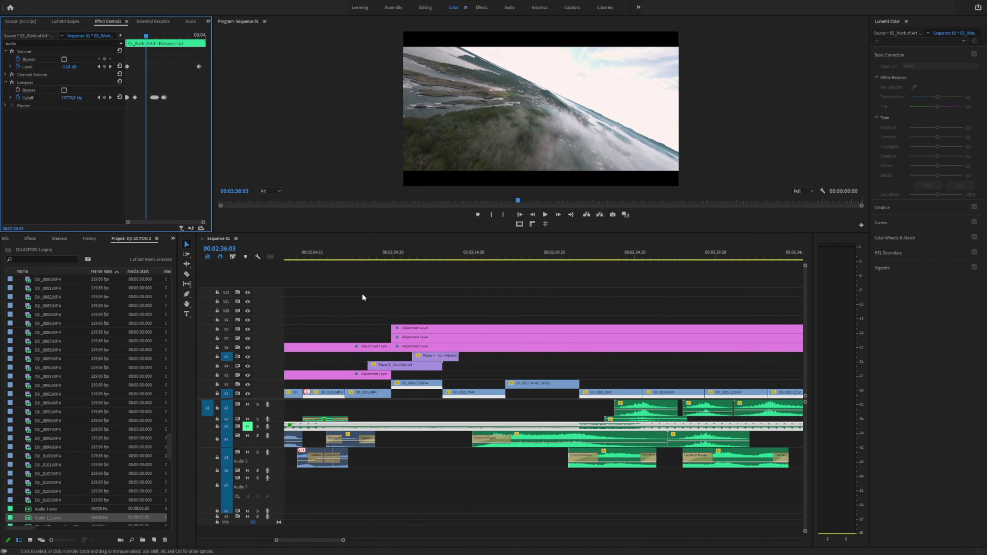
scroll(373, 307, up, 5)
Return to 00:01:45:22 at the start of the forest scene and unmute the music track A3
click(398, 269)
click(381, 253)
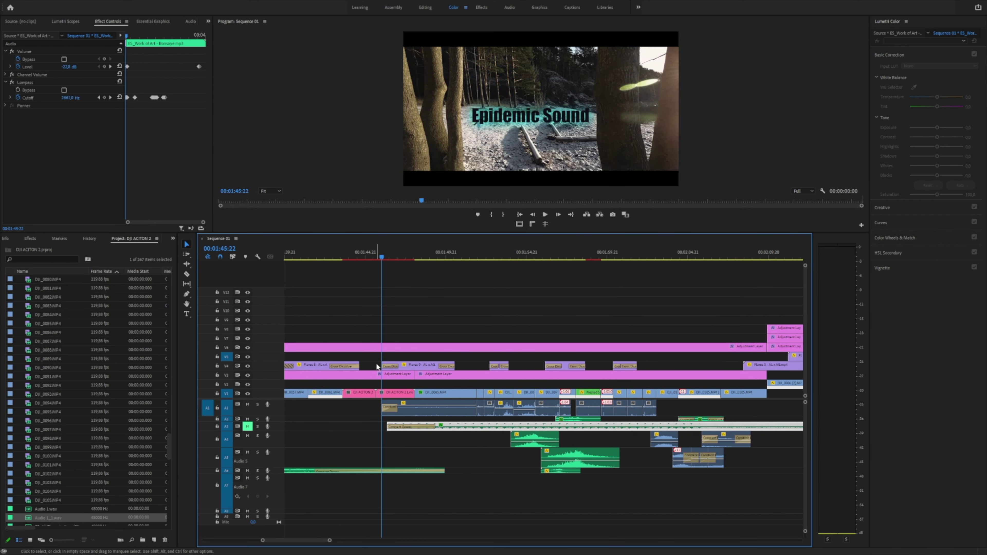
click(412, 316)
click(247, 426)
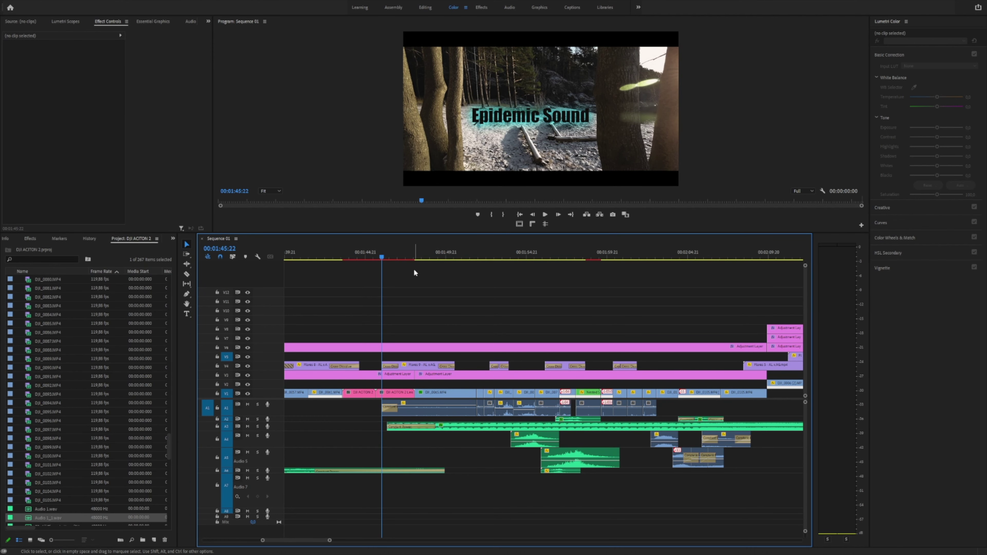
Play the forest scene with the music and all sound effects up to 00:02:02:16
scroll(405, 335, up, 2)
key(space)
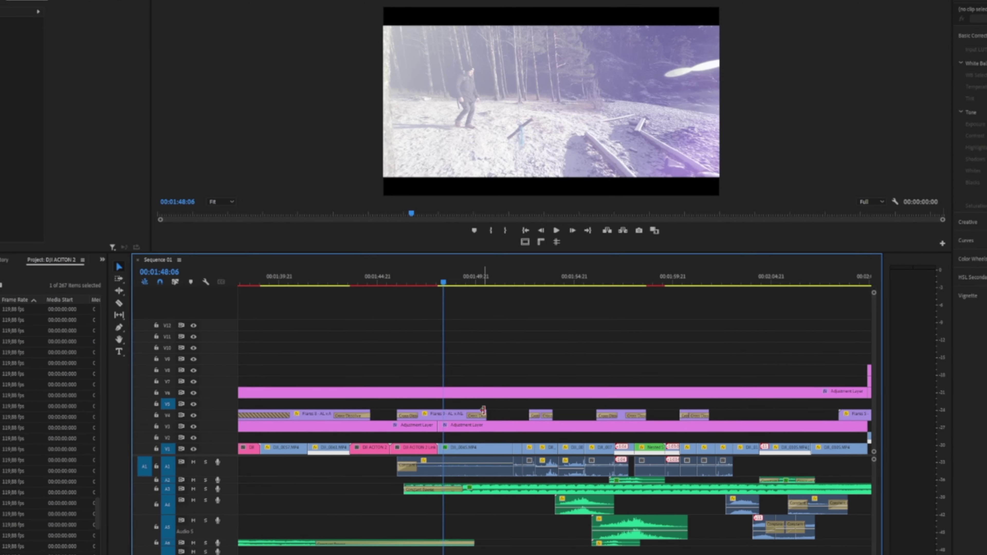
key(space)
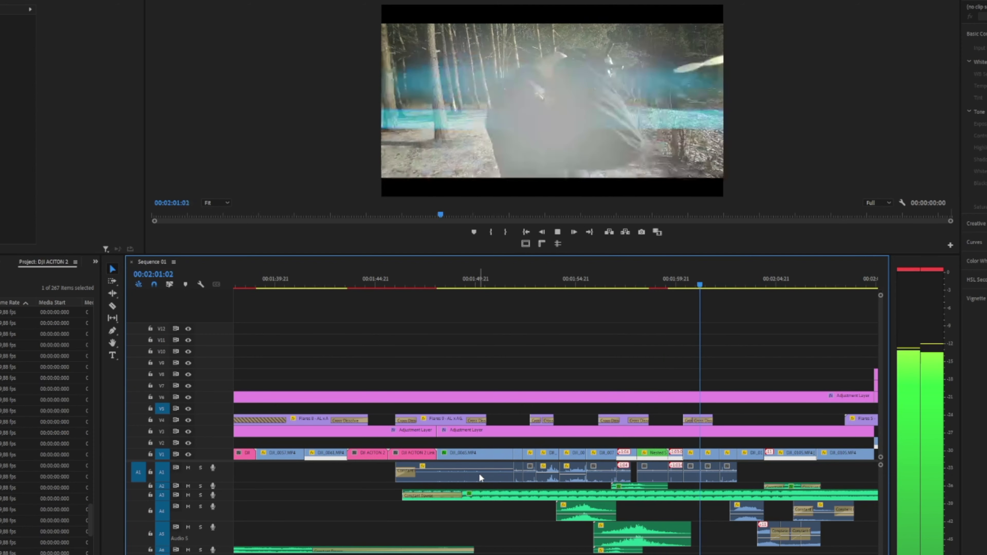
key(space)
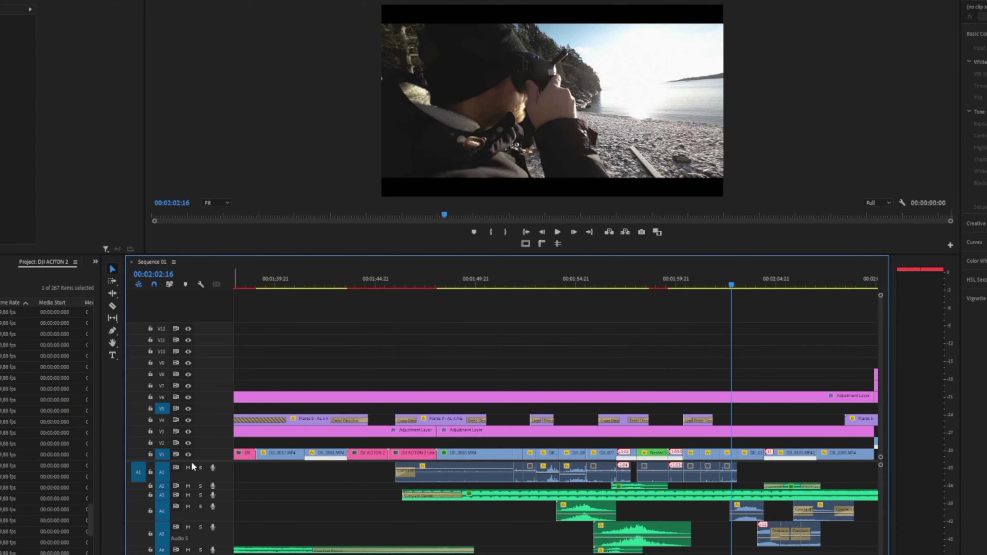
Review the backpack and forest shots again, moving to 00:01:54:19 and back to 00:01:50:20
scroll(544, 481, down, 5)
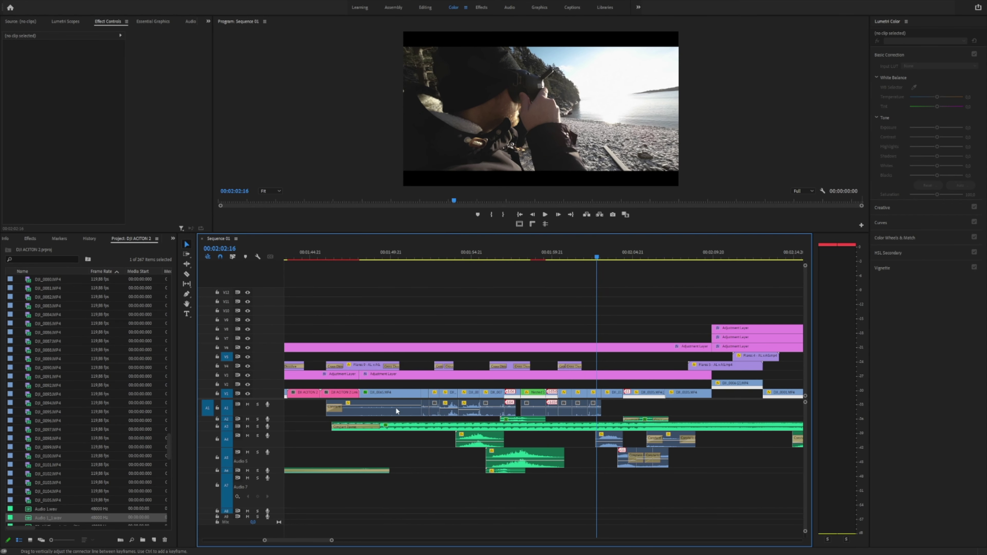
scroll(396, 410, up, 5)
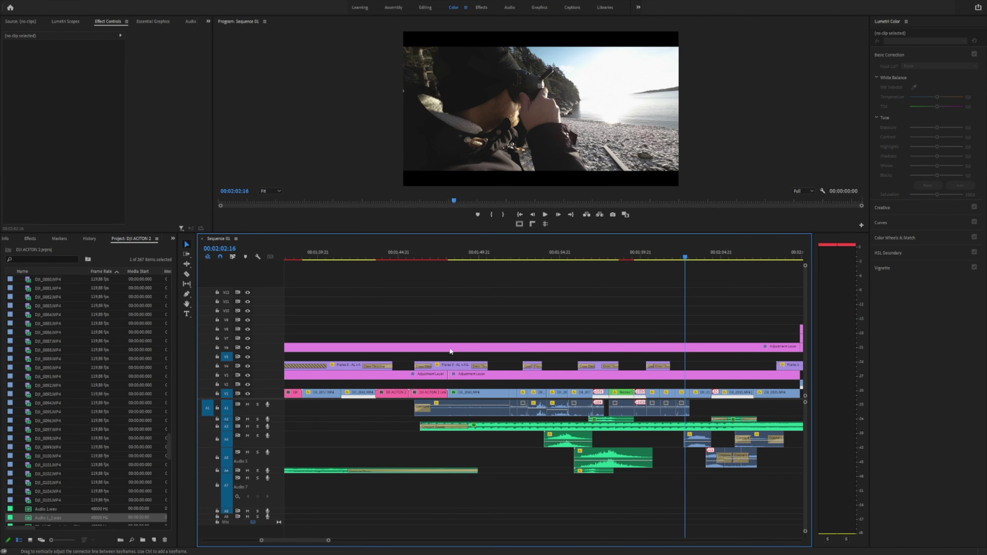
drag(470, 257, 558, 258)
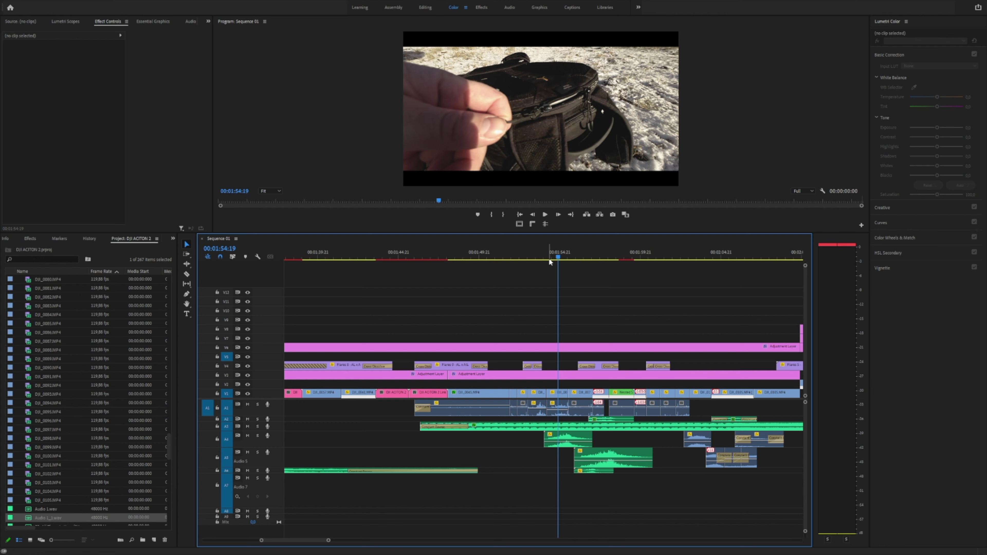
click(493, 257)
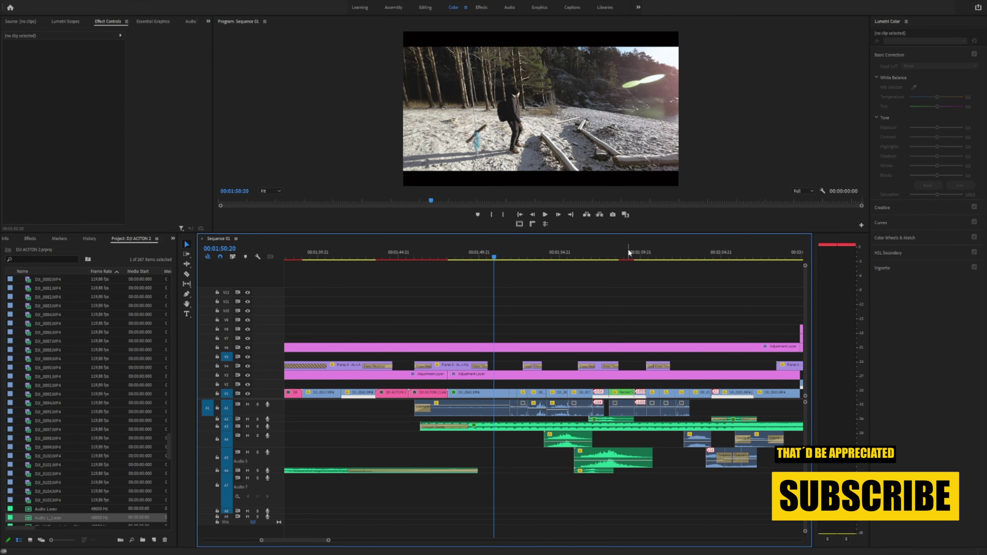
Move to 00:02:02:12 and play the beach and drone takeoff shots with all the audio
scroll(665, 356, down, 3)
scroll(665, 356, down, 3)
click(521, 258)
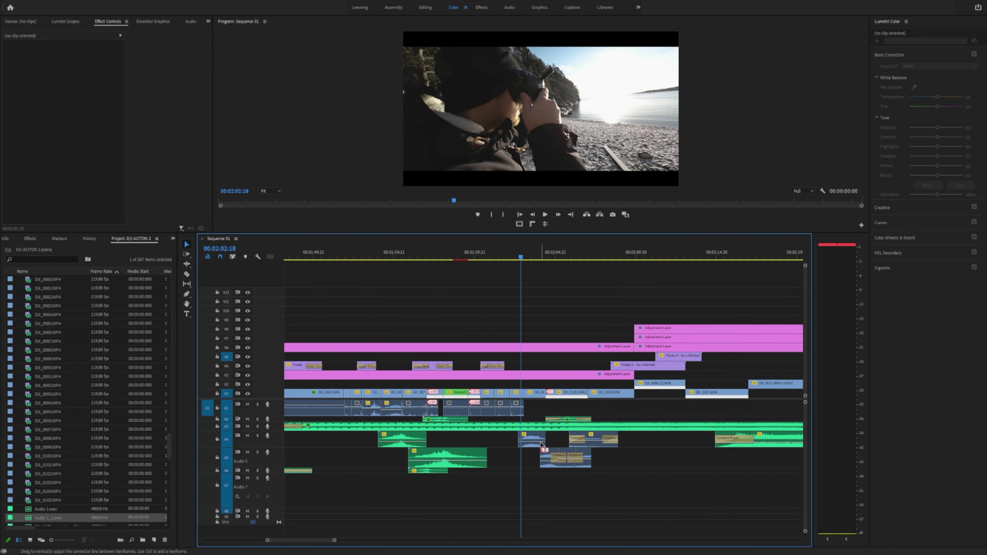
scroll(623, 489, up, 3)
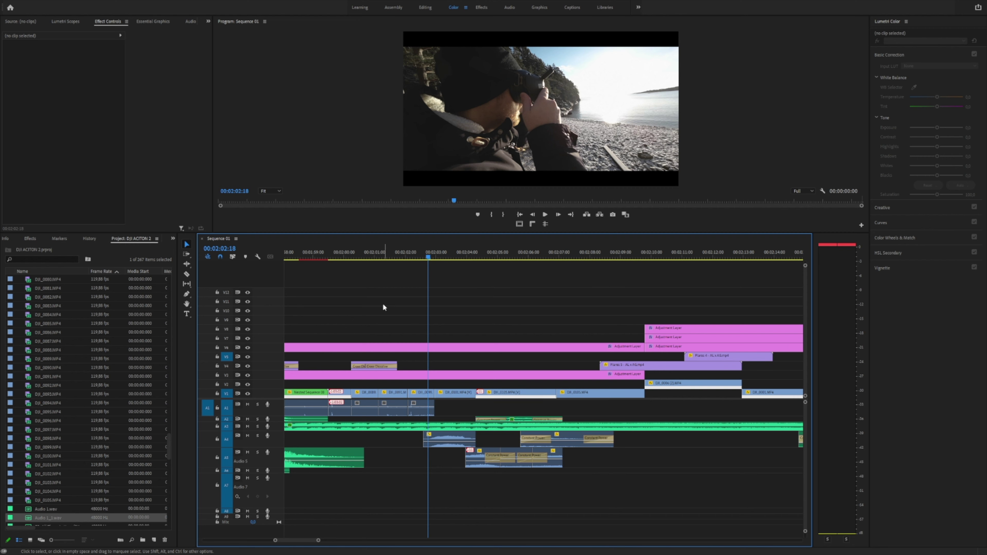
click(421, 253)
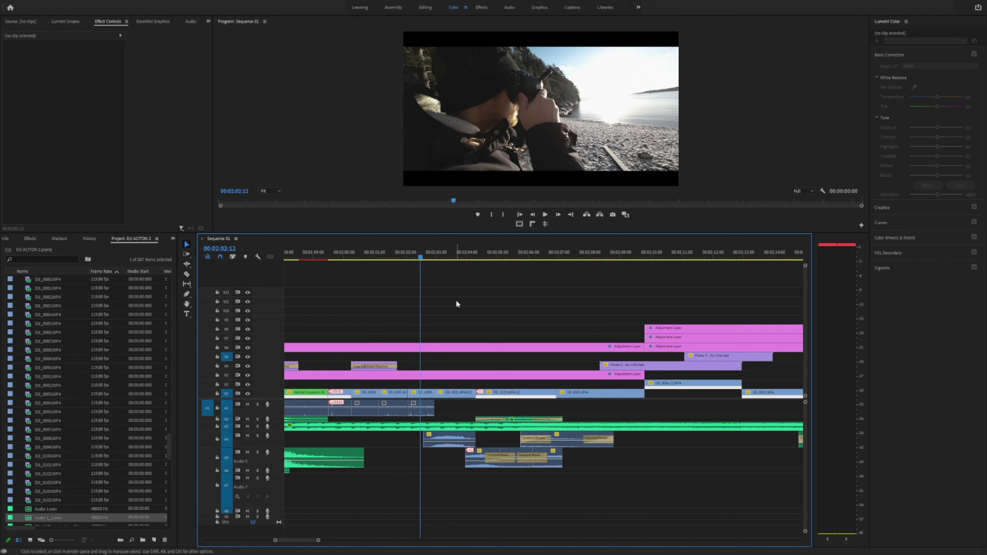
key(space)
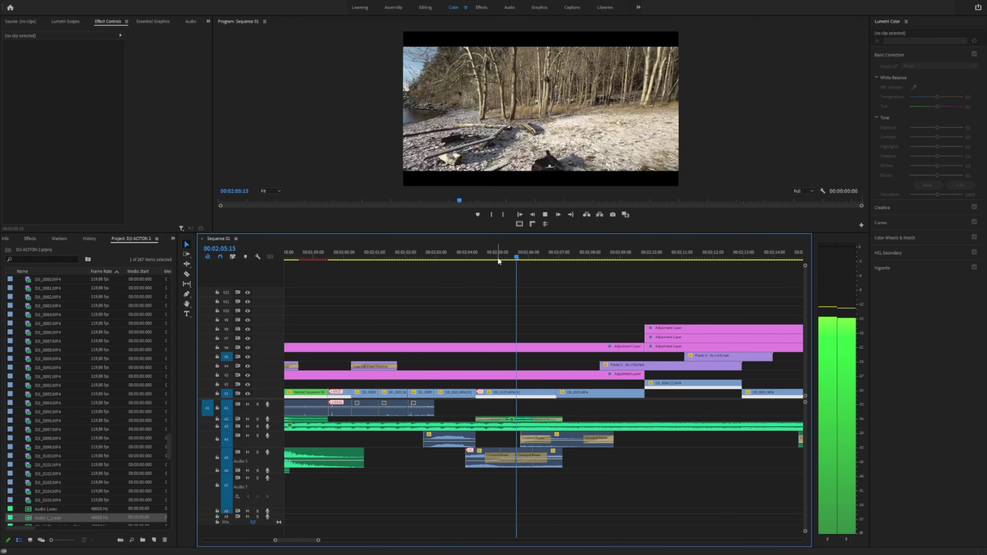
Replay the drone takeoff with its sound effects from 00:02:03:18 to 00:02:06:00
click(459, 256)
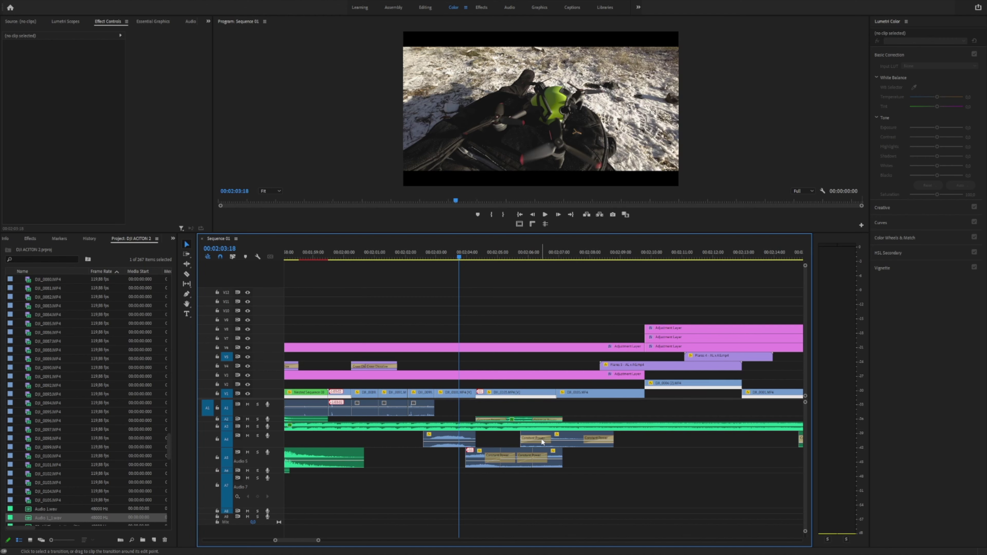
key(space)
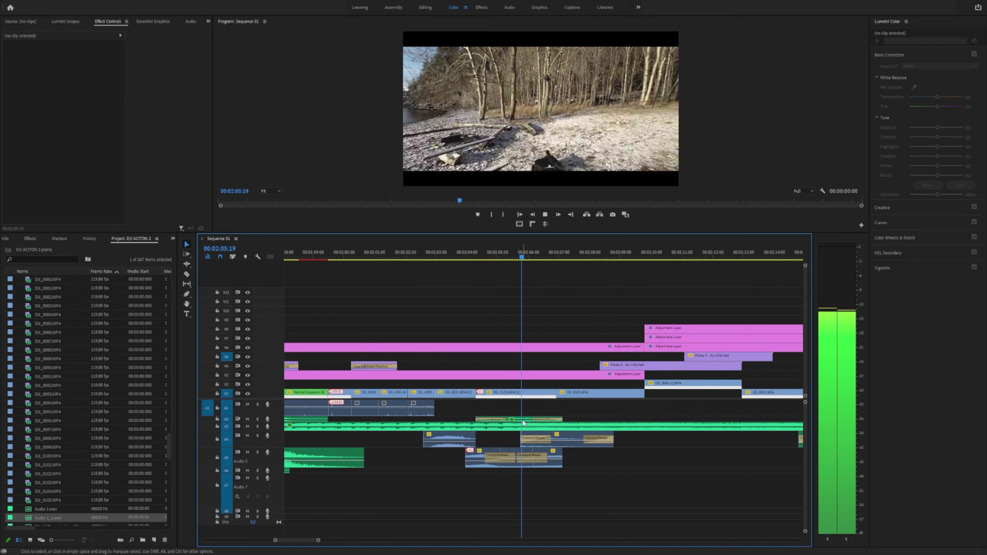
key(space)
Expand audio track A2, examine the Lowpass cutoff keyframes of its power-up clip, and return to 00:02:04:16
double_click(263, 421)
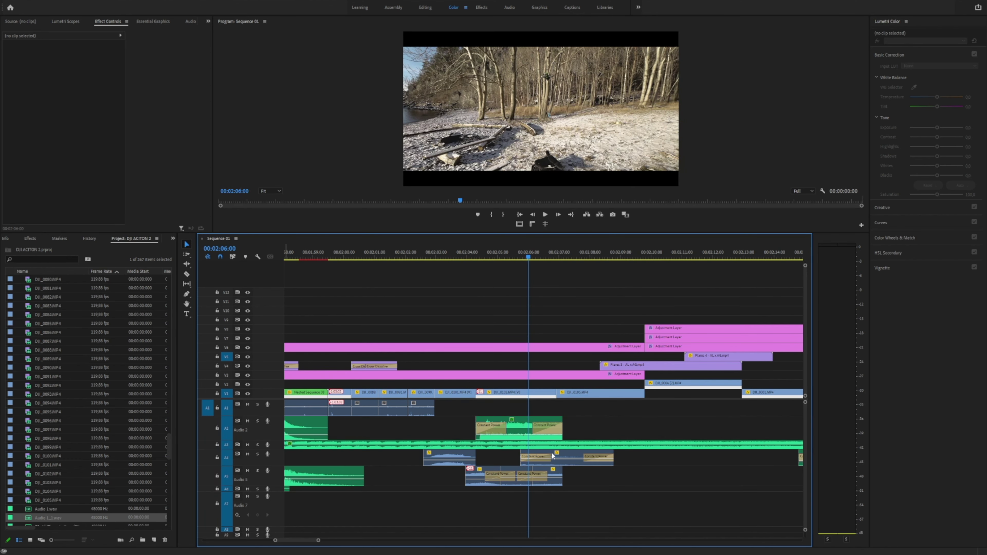
click(537, 423)
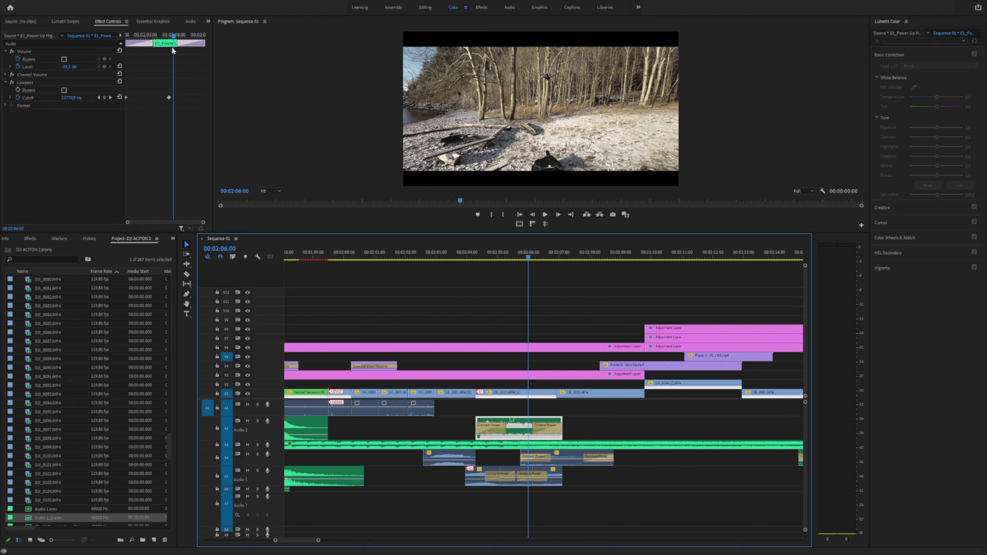
click(554, 411)
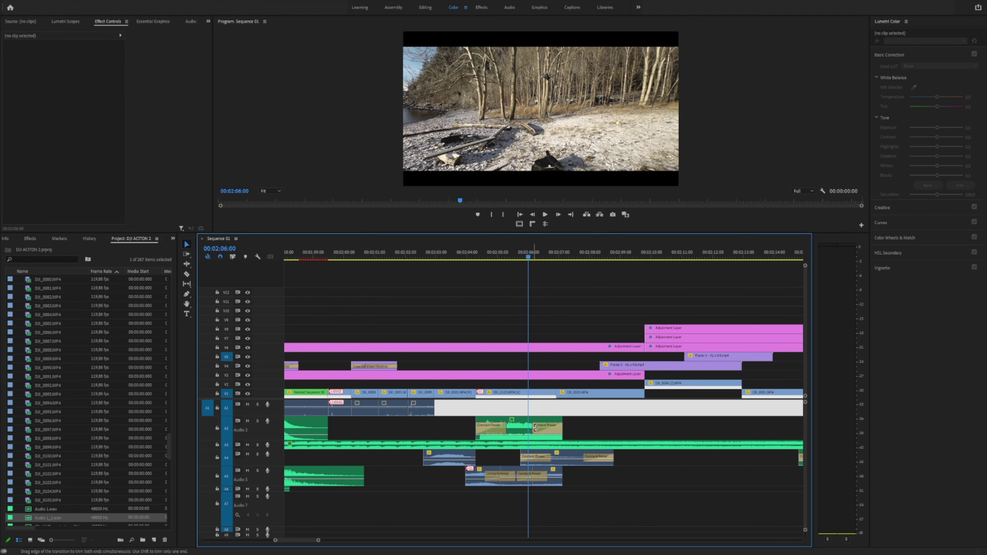
key(Delete)
key(space)
key(space)
drag(513, 257, 491, 270)
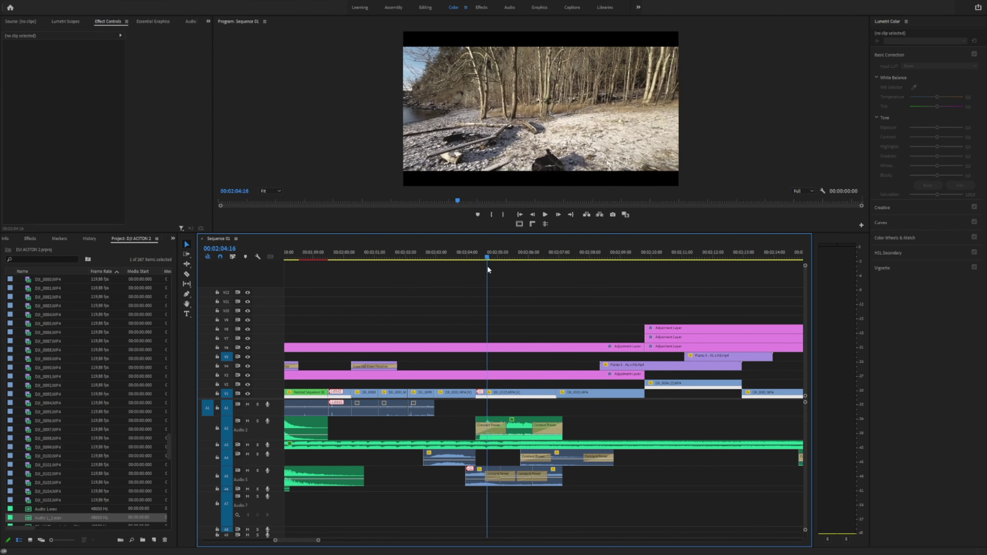
Examine the three adjoining drone sound clips on A5 beneath the DJI_0105.MP4 shot, selecting each in turn
scroll(501, 513, up, 3)
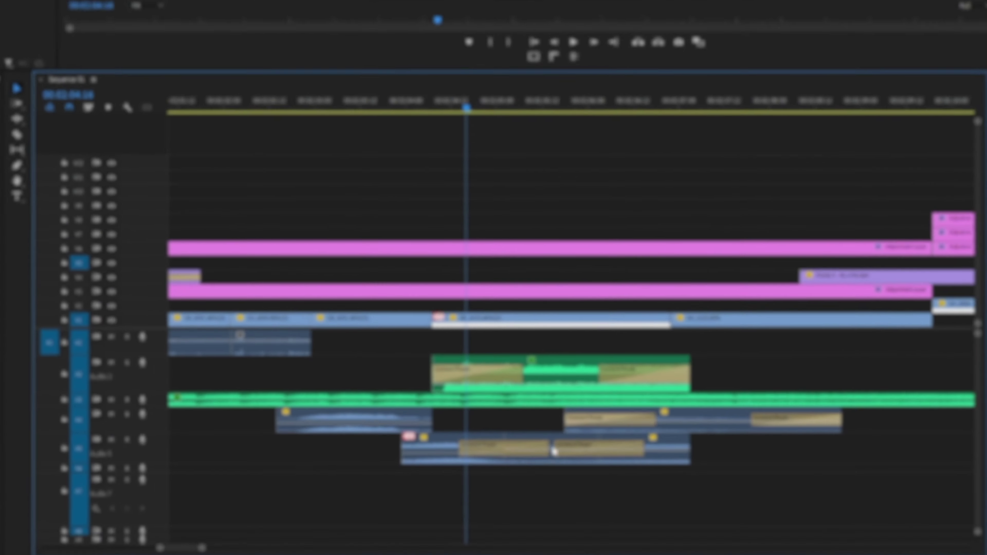
click(441, 451)
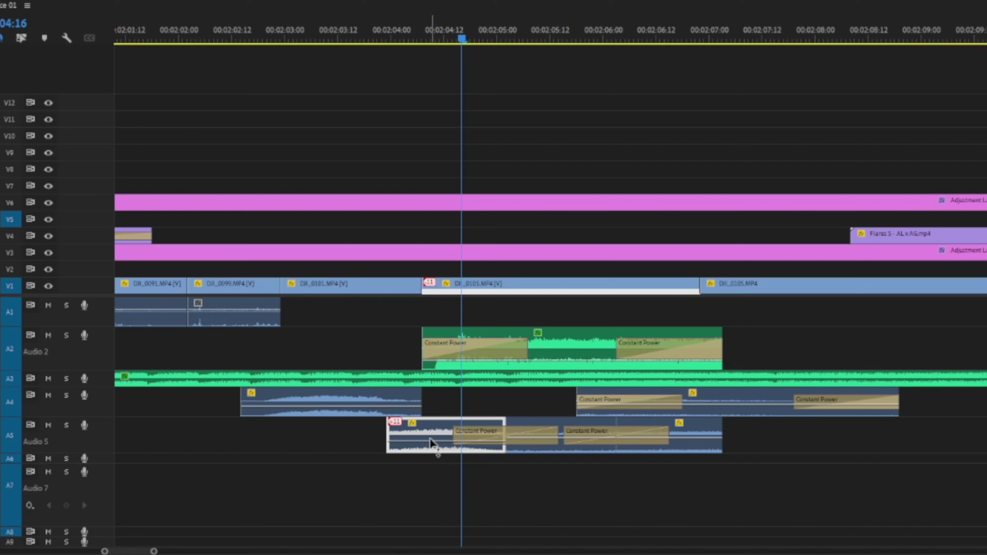
click(533, 429)
click(690, 432)
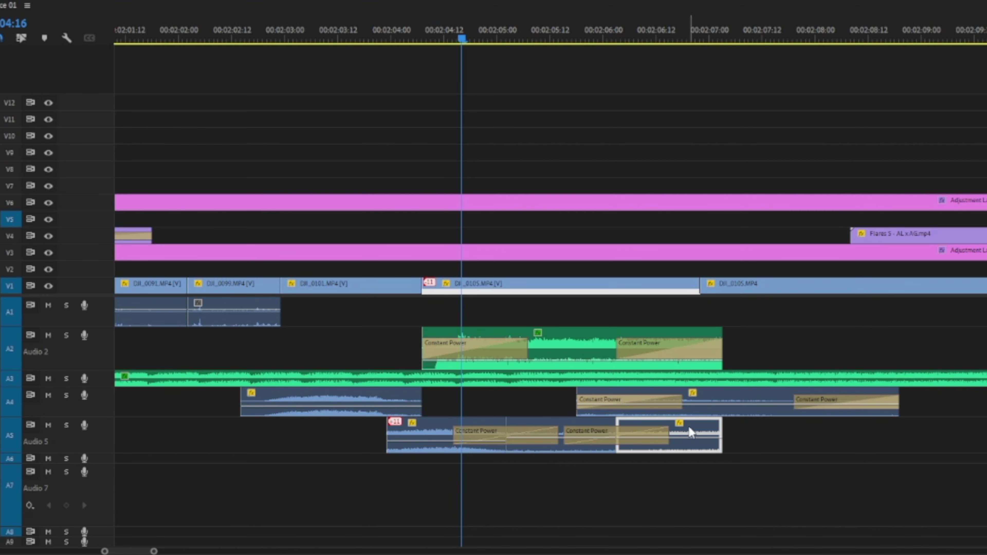
click(420, 423)
click(549, 427)
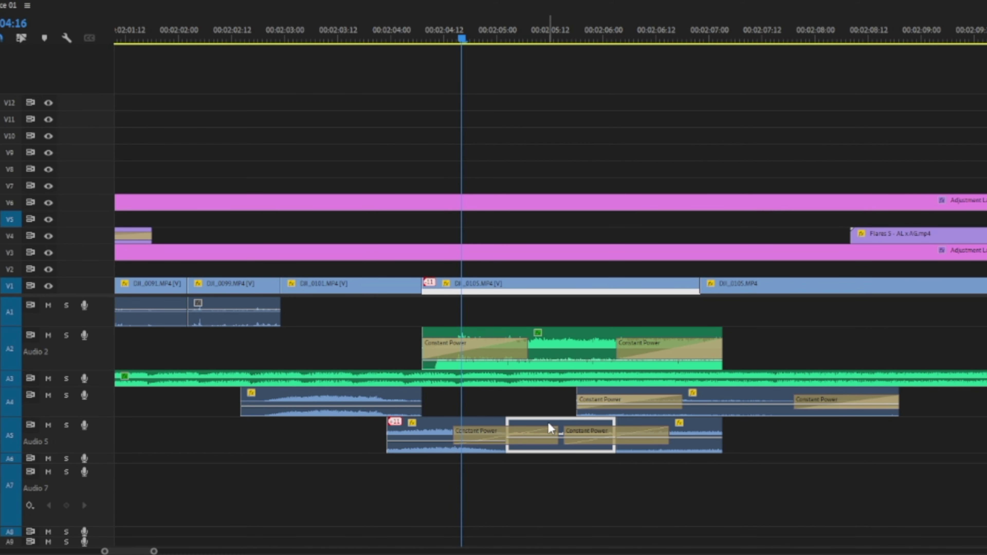
click(428, 423)
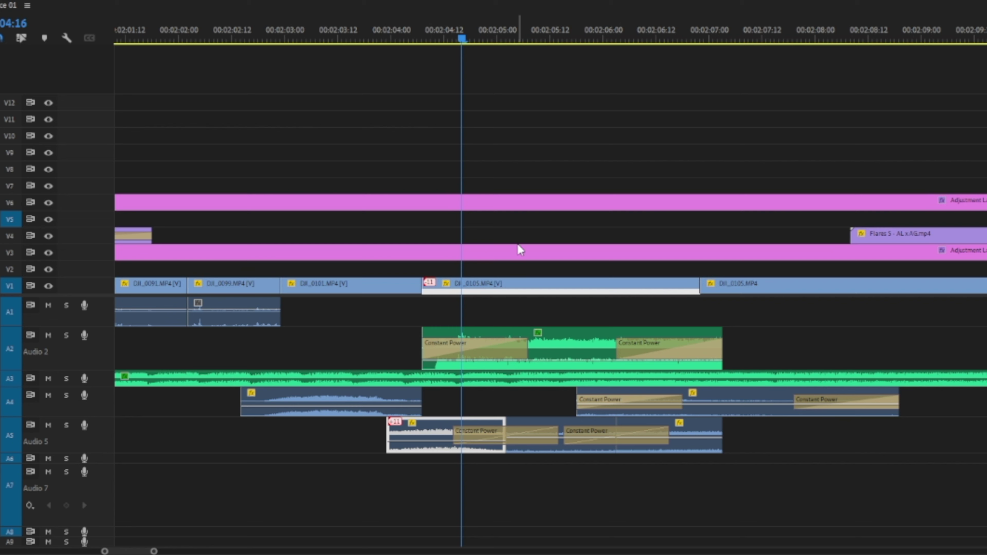
click(696, 447)
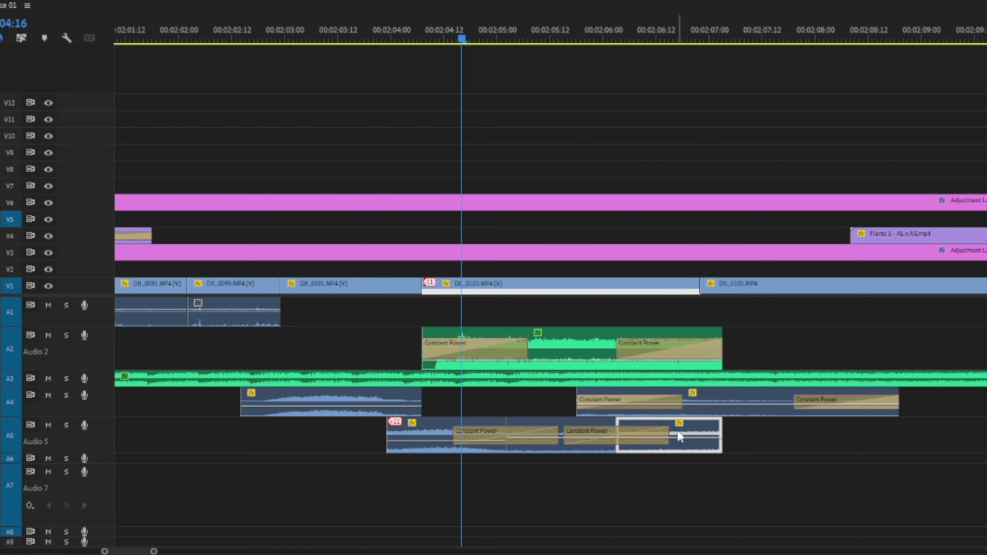
click(561, 424)
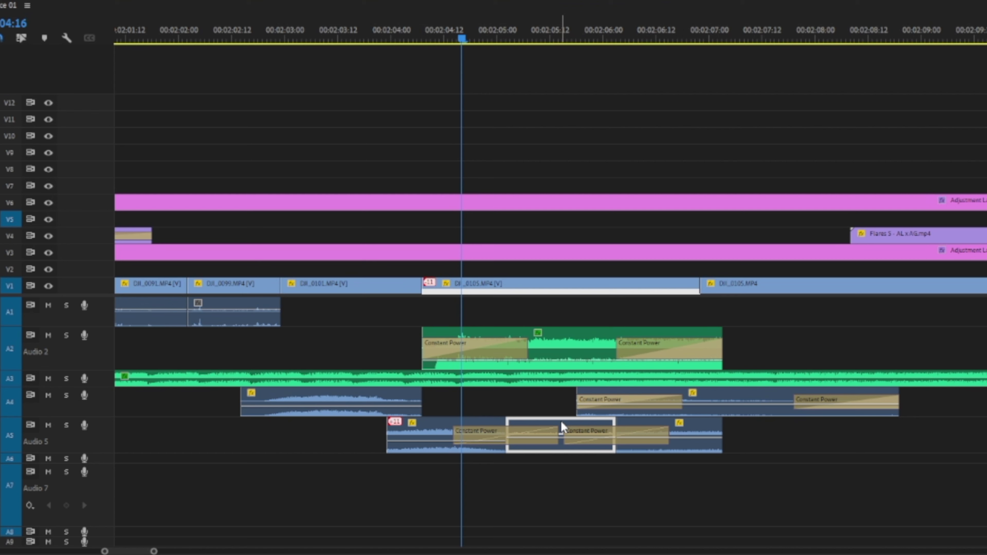
click(509, 398)
mouse_move(509, 398)
mouse_down()
mouse_move(526, 428)
mouse_move(527, 469)
mouse_move(506, 399)
mouse_up()
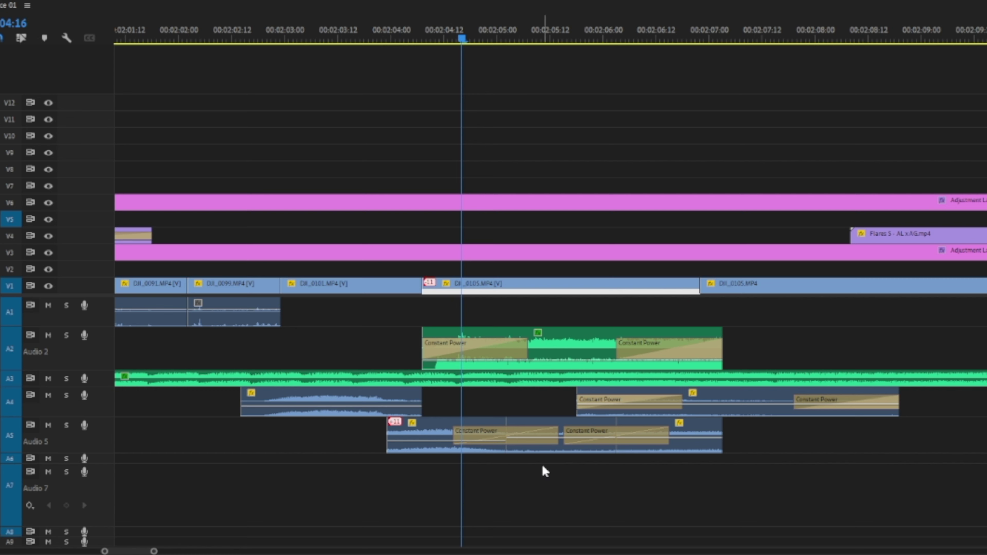
Inspect the two Constant Power transitions that join the drone sound clips on A5
click(482, 434)
click(612, 434)
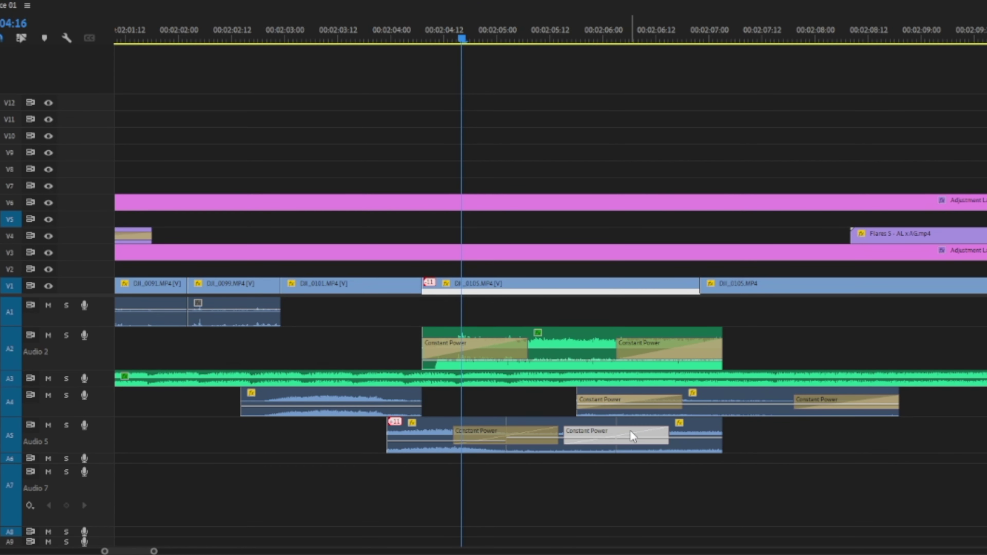
click(502, 434)
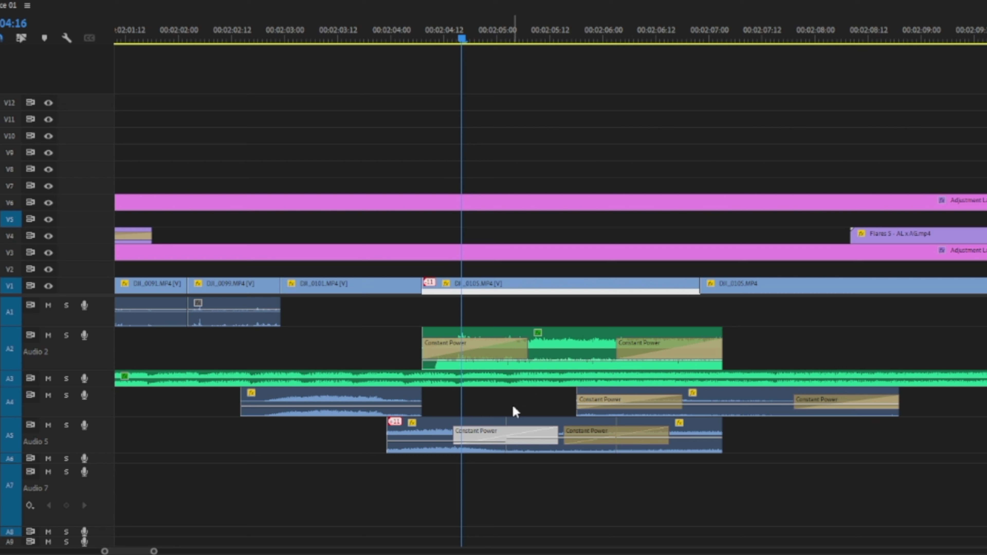
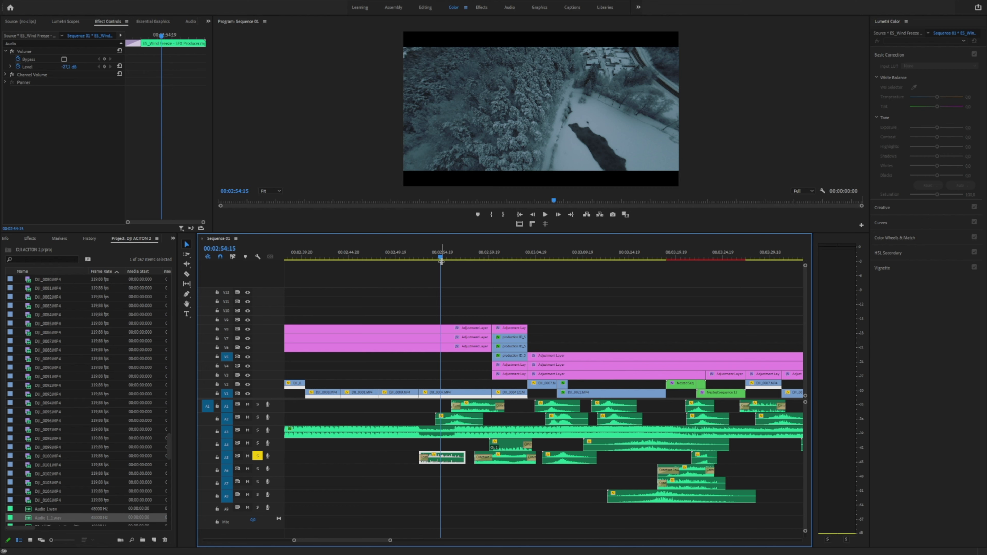
Play the soloed wind sound effect on A5 from 00:02:52:03 to about 00:02:54:19, and deselect its clip
drag(436, 253, 417, 263)
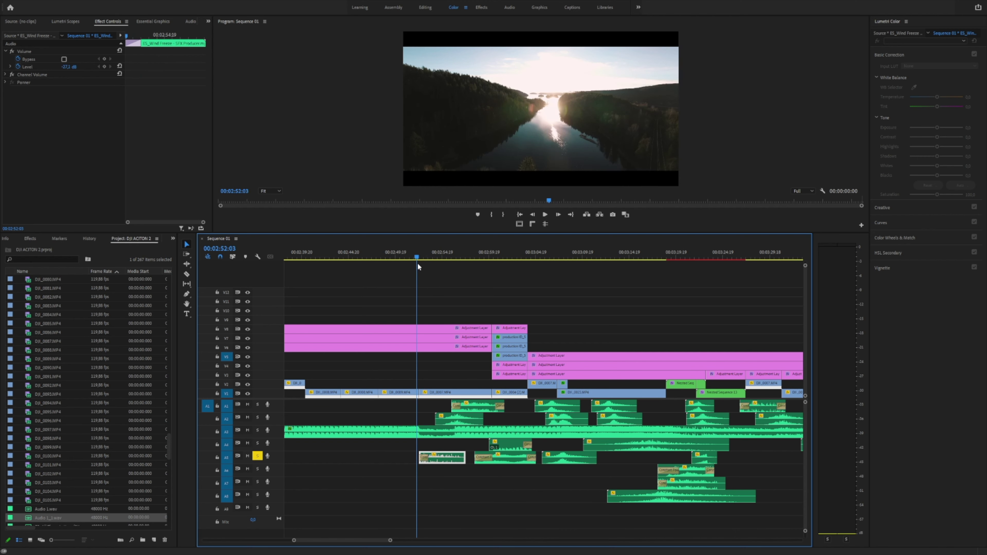
key(space)
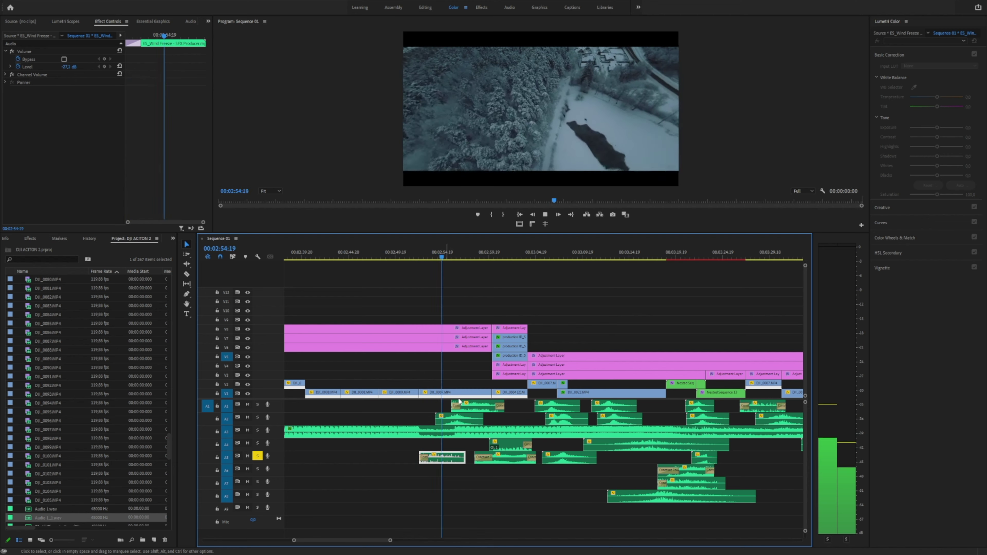
click(438, 272)
Turn off solo on audio track A5 and return to 00:02:52:08 at the start of the snowy aerial shot
click(436, 253)
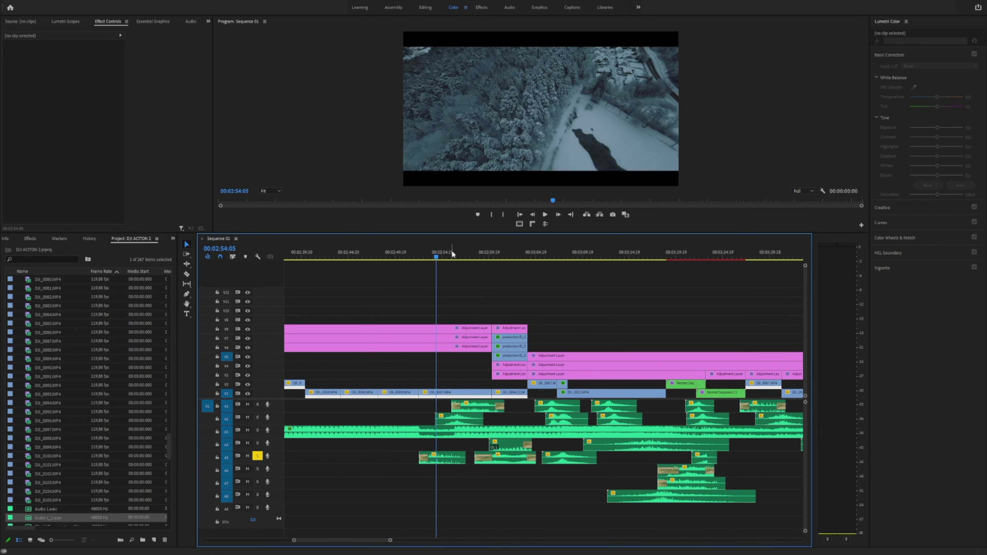
drag(438, 257, 431, 257)
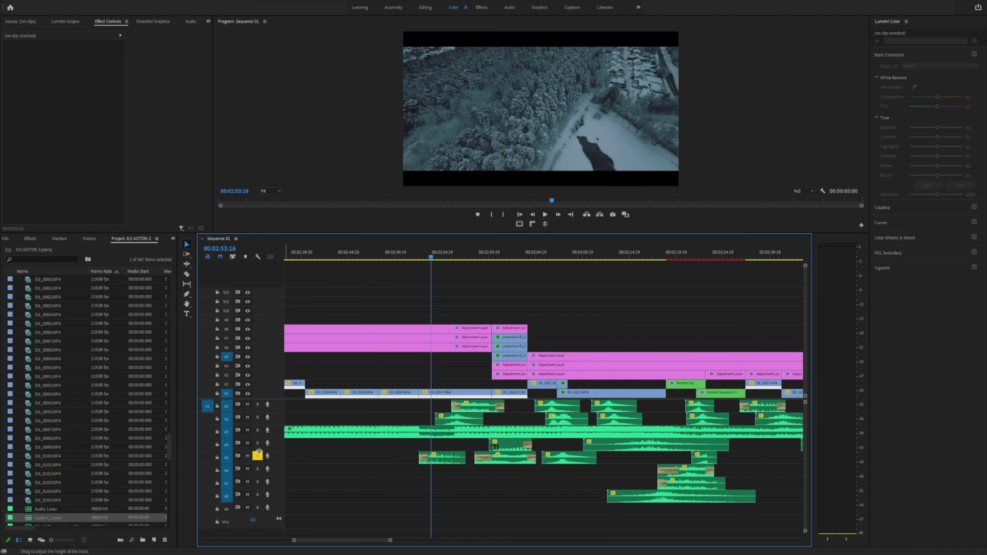
click(418, 253)
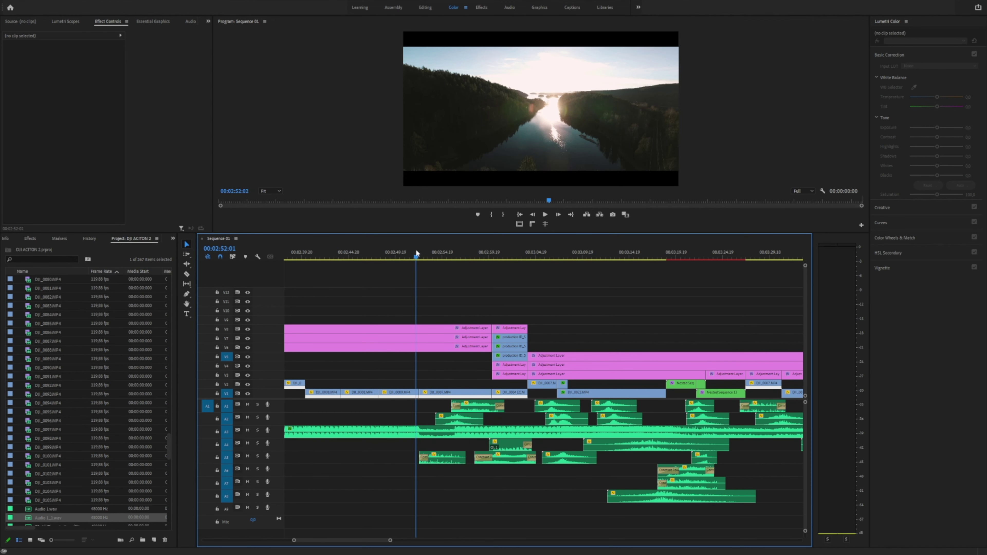
drag(546, 277, 462, 283)
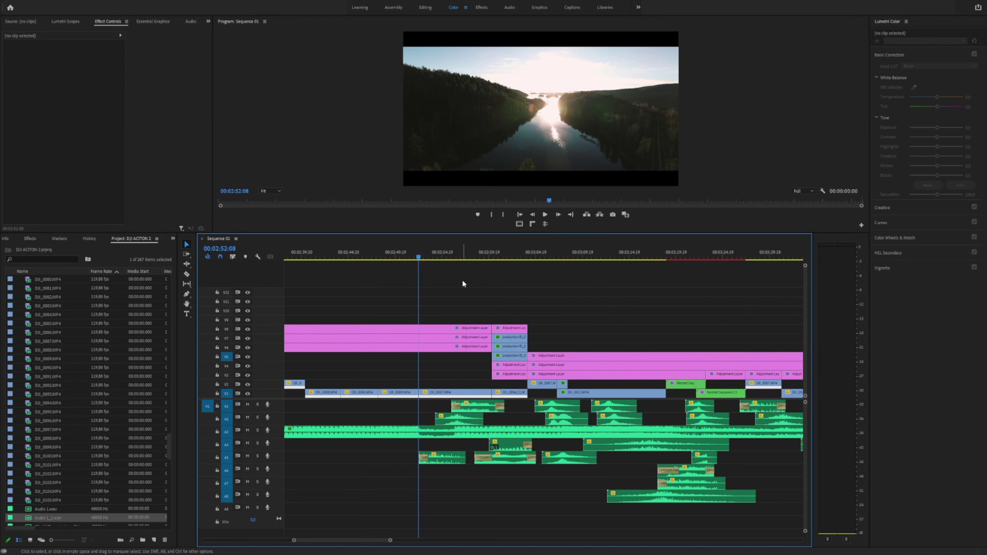
Scrub through the snowy forest flight to the frozen lake shot around 00:02:59:00 and examine its movement
drag(422, 256, 482, 276)
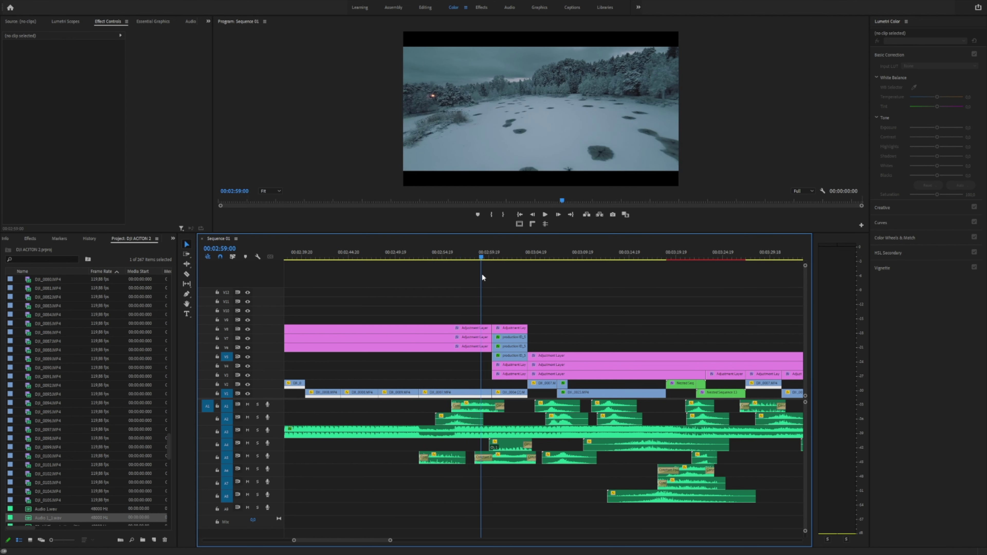
drag(483, 277, 481, 274)
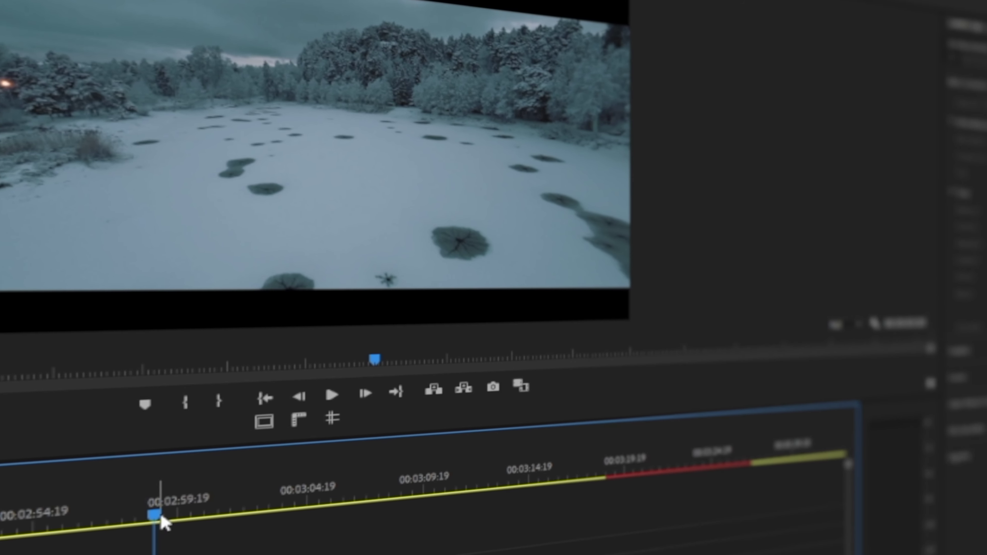
drag(152, 529, 205, 515)
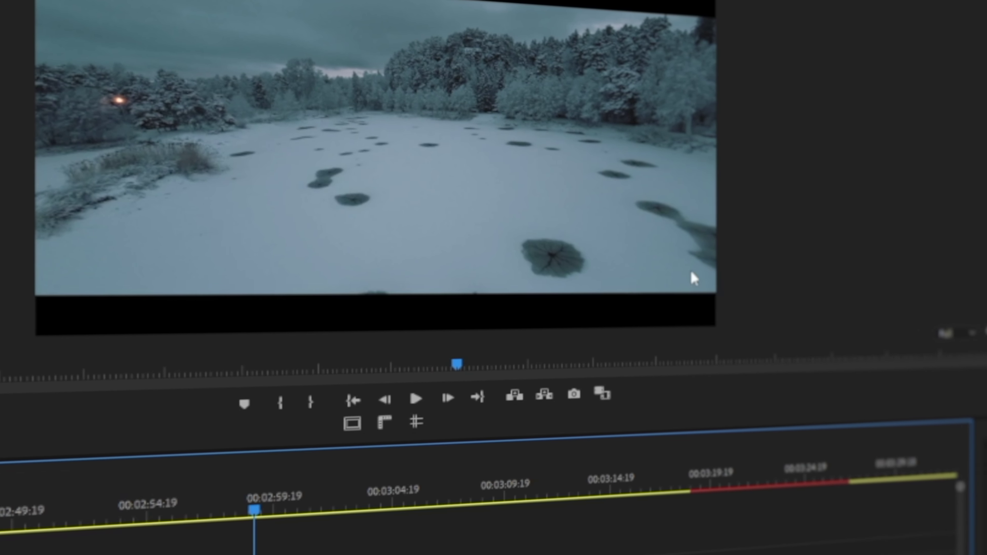
drag(253, 506, 325, 505)
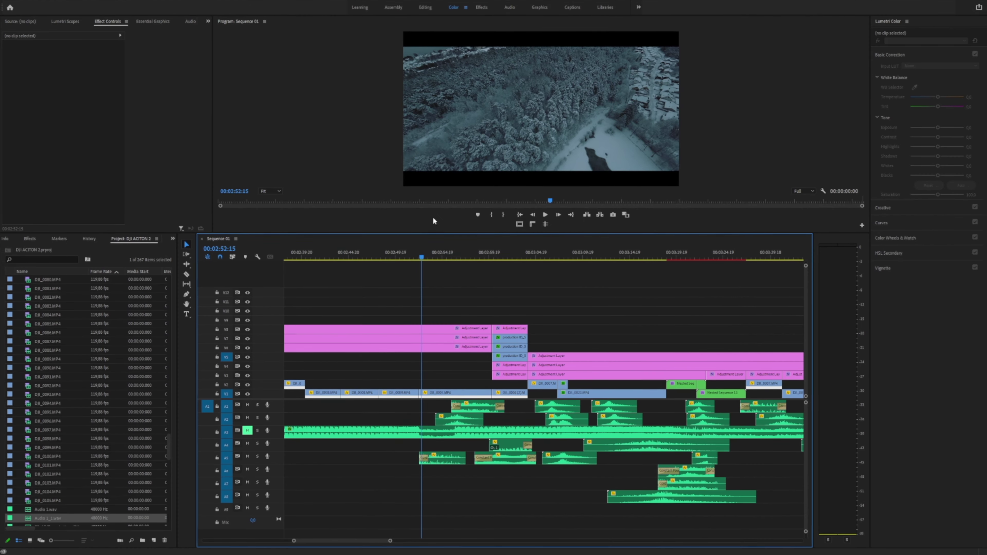
Play the snowy flight from 00:02:52:09 into the island shot, and replay the transition from 00:02:58:04 to about 00:03:02:20
click(420, 258)
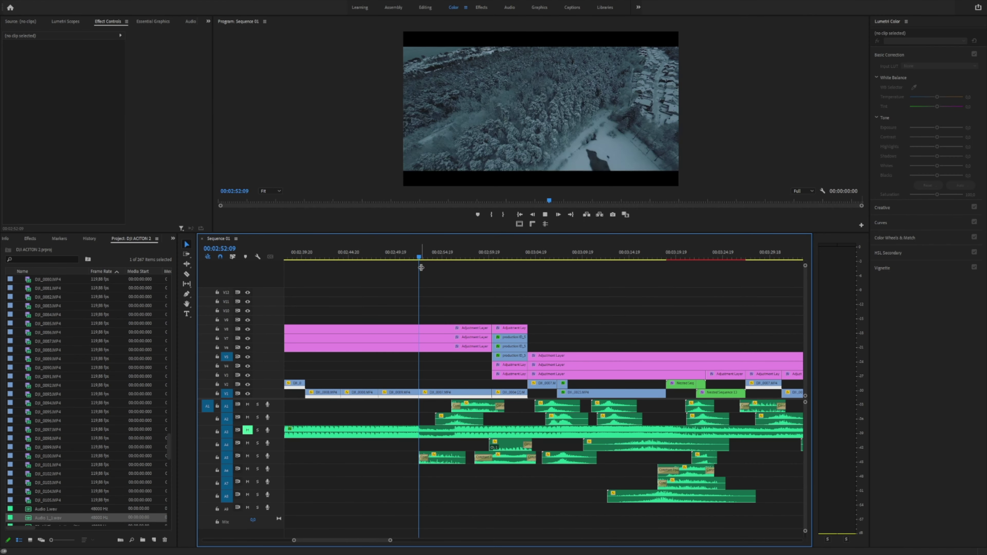
key(space)
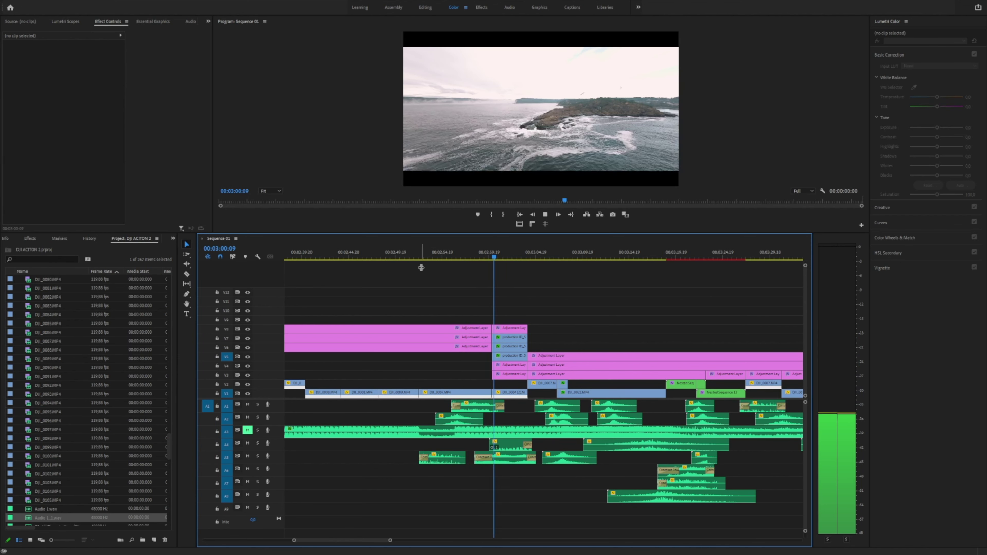
drag(484, 257, 473, 258)
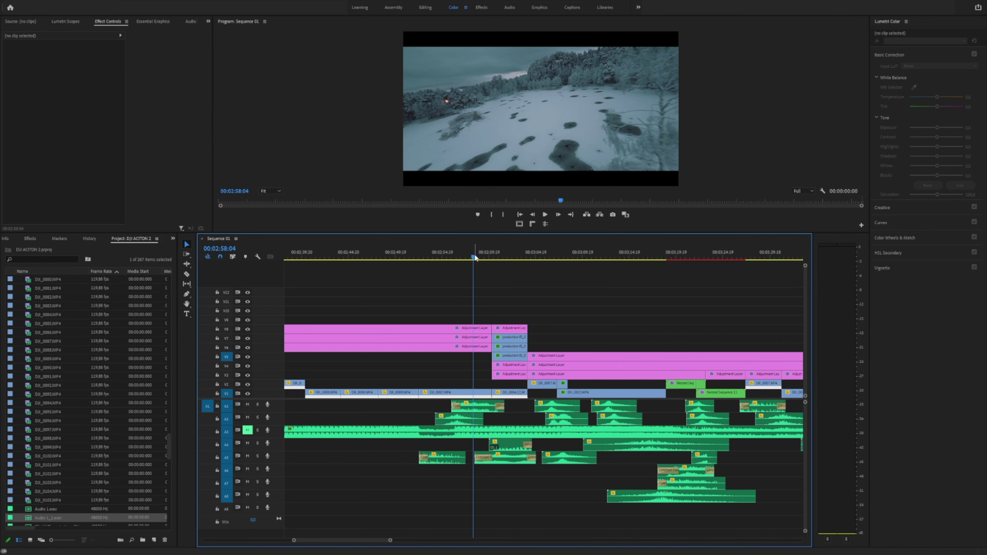
key(space)
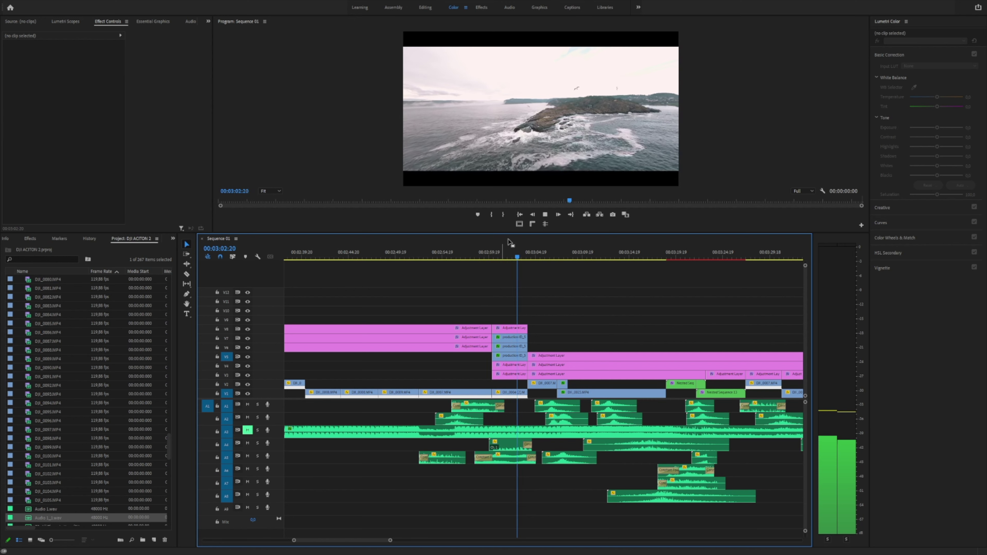
key(space)
Play the snowy forest shot from 00:02:53:19 to about 00:02:58:02, and again from 00:02:51:21 to about 00:02:57:11
drag(471, 257, 433, 259)
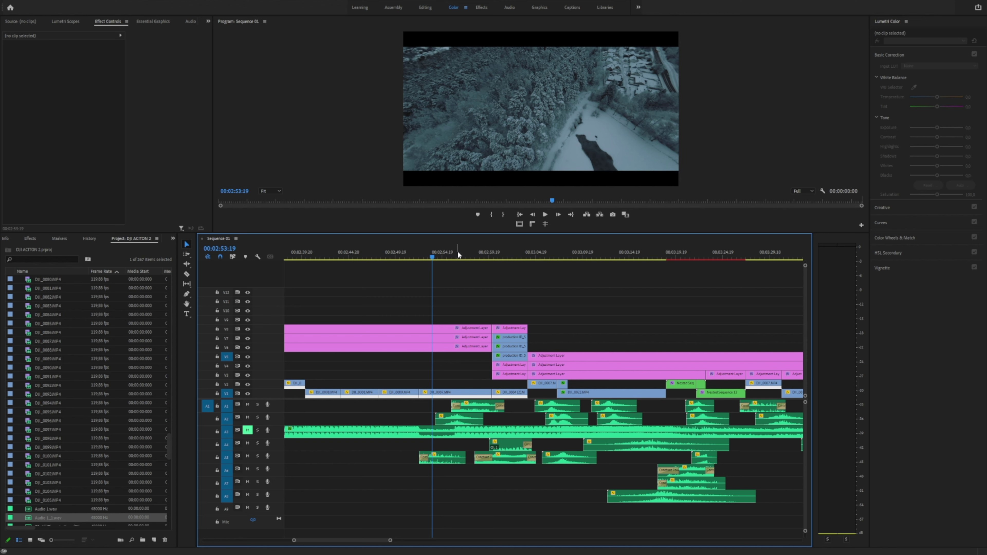
key(space)
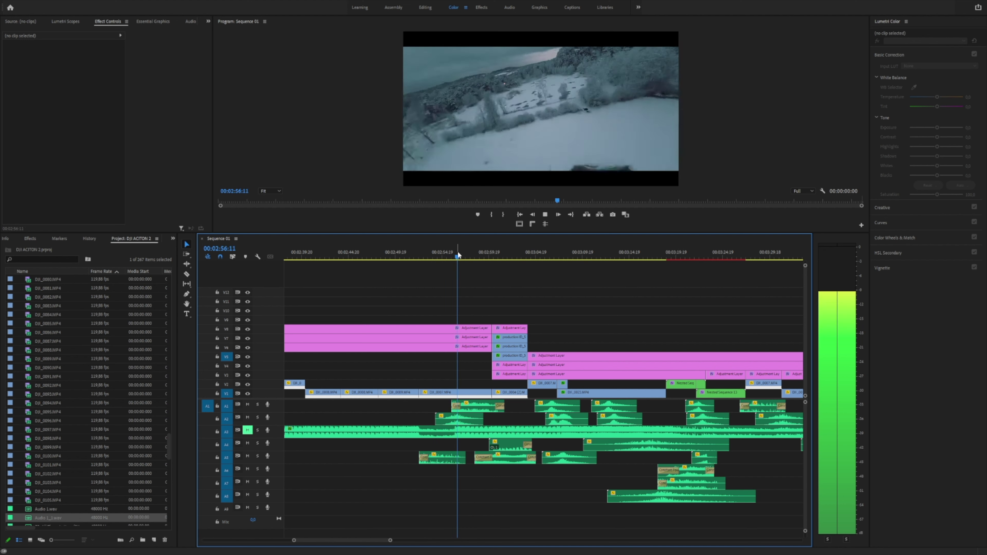
key(space)
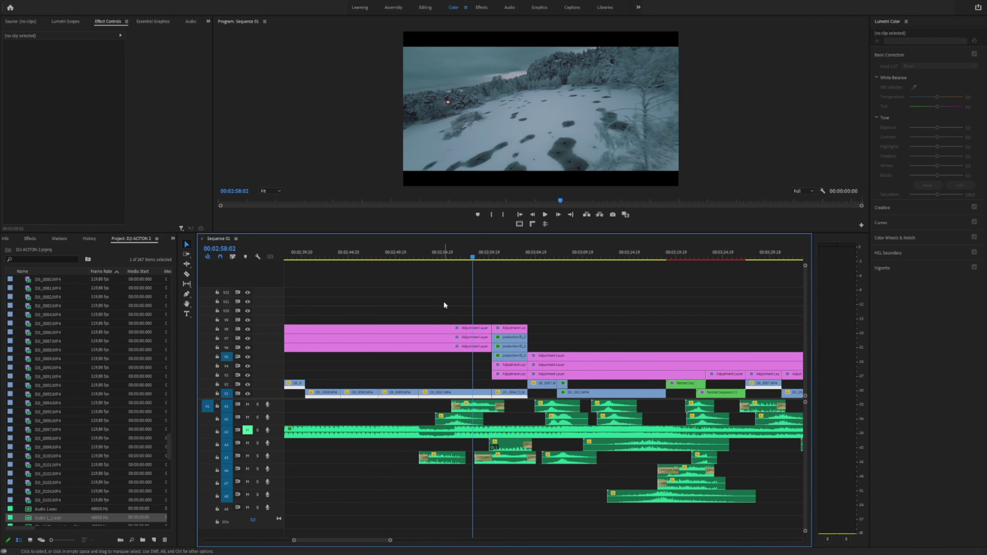
click(414, 255)
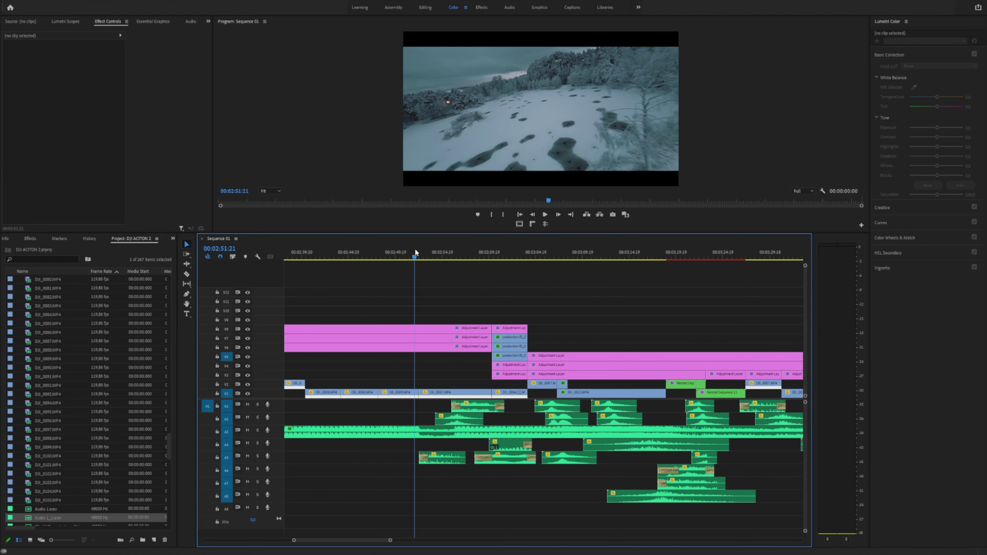
key(space)
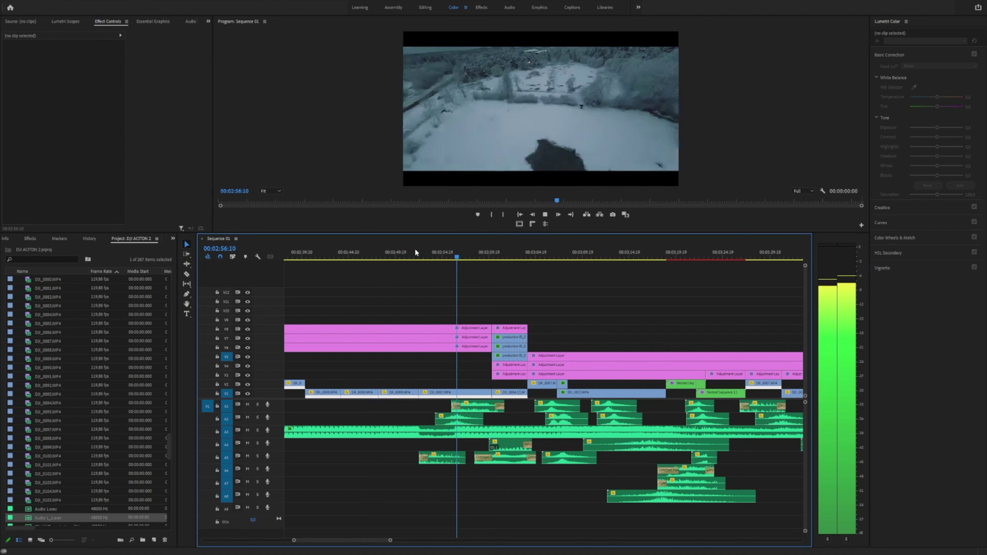
key(space)
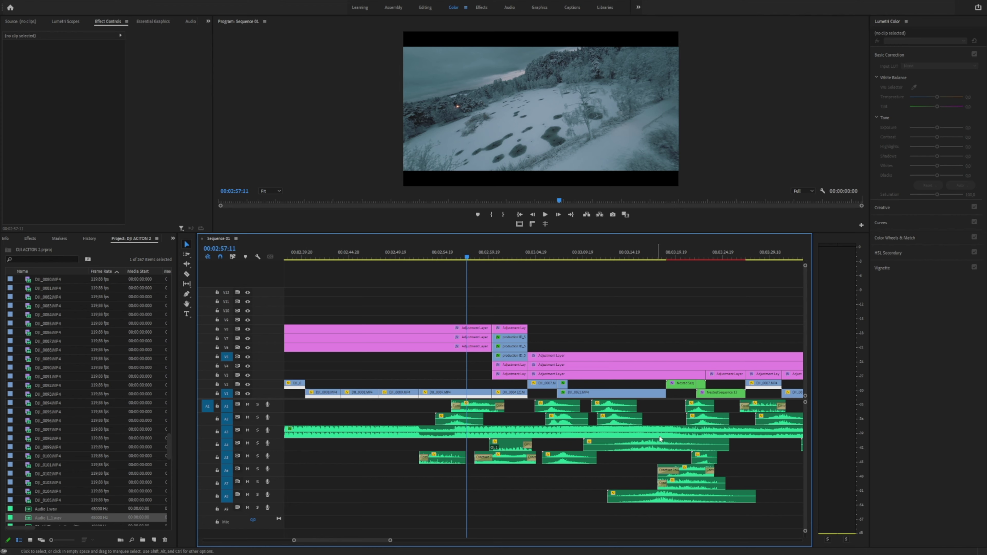
Survey the following stretch of the timeline and return to the rocky island shot at 00:03:01:00
scroll(616, 352, down, 5)
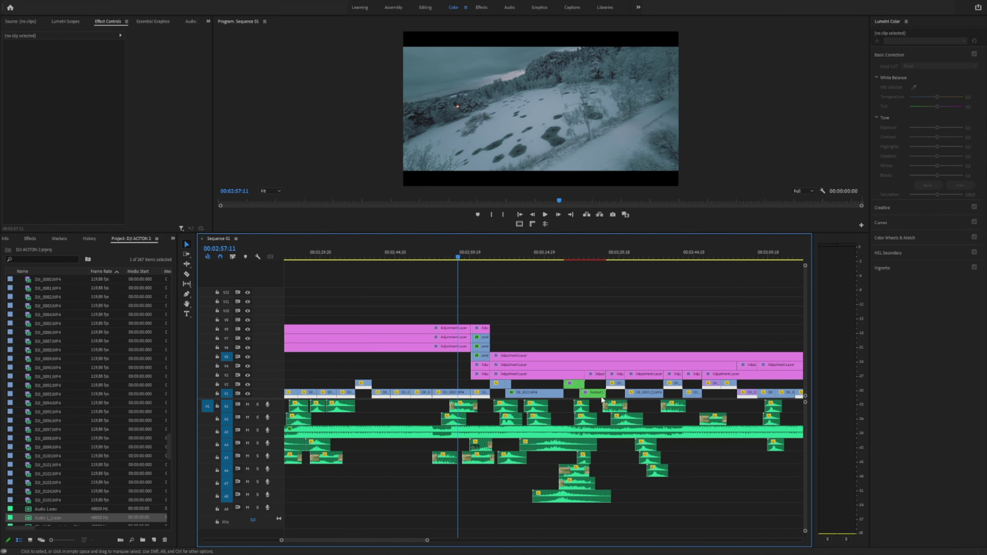
scroll(592, 393, down, 4)
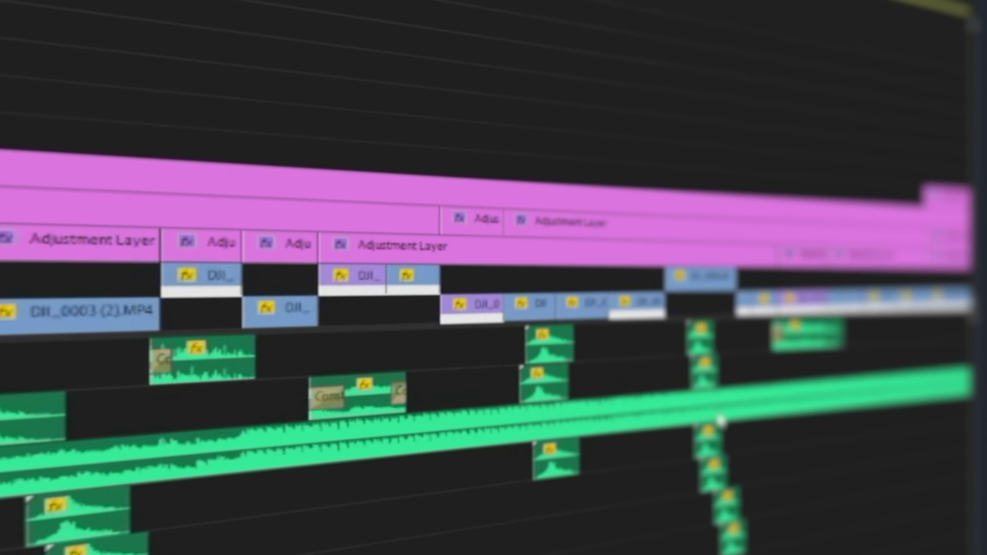
scroll(721, 420, up, 6)
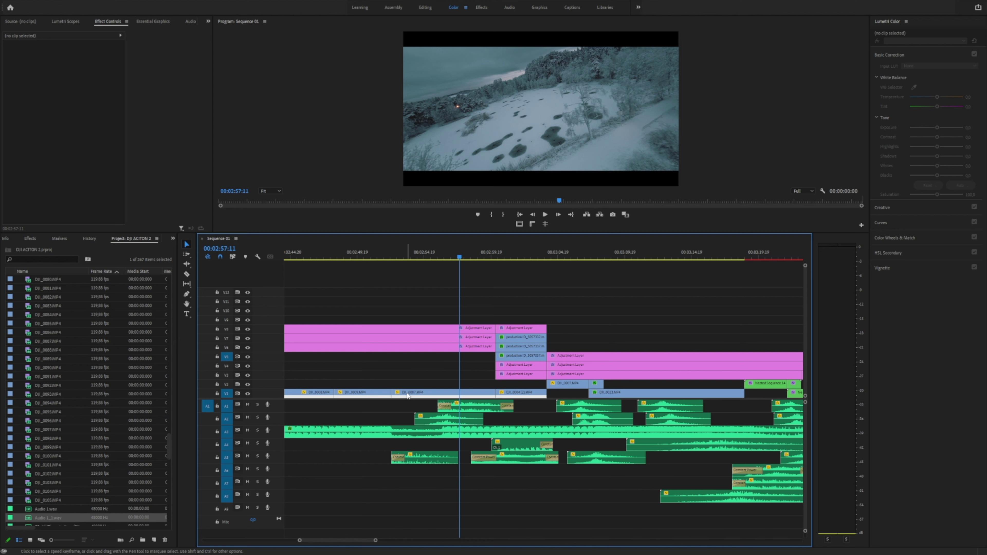
drag(417, 259, 427, 260)
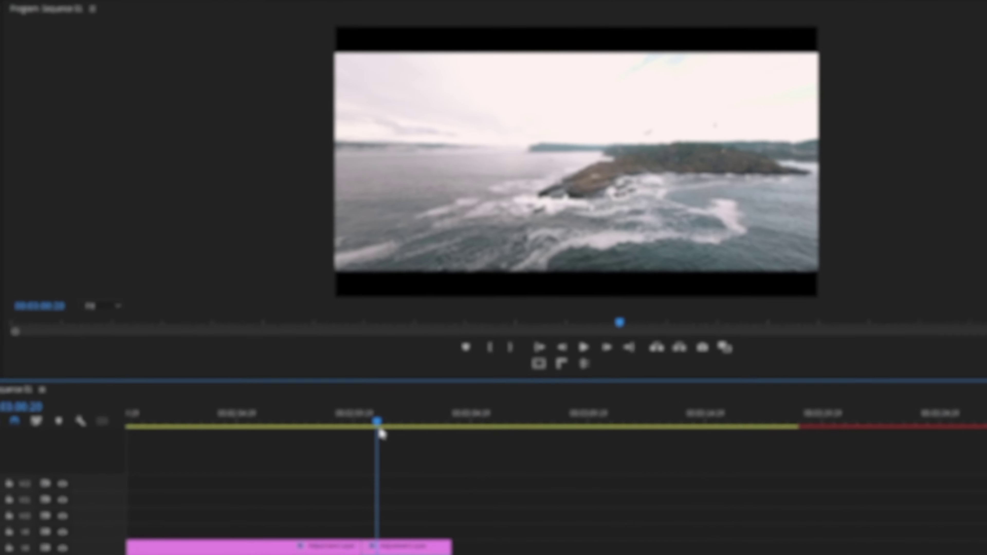
mouse_move(380, 433)
mouse_down()
mouse_move(415, 432)
mouse_move(384, 442)
mouse_up()
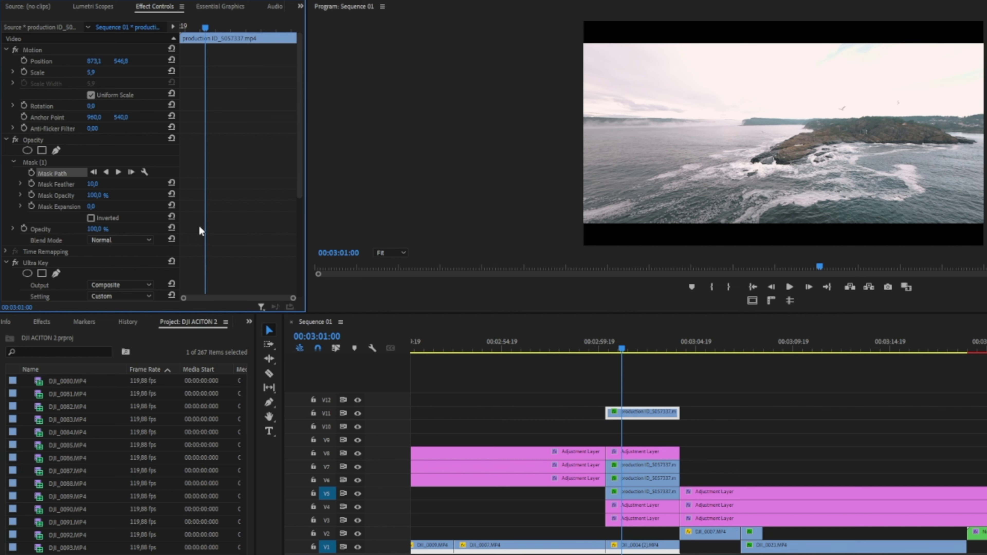
Remove the opacity mask from the seagull clip on V11, enlarge the footage over the island shot, and scrub its birds
key(Delete)
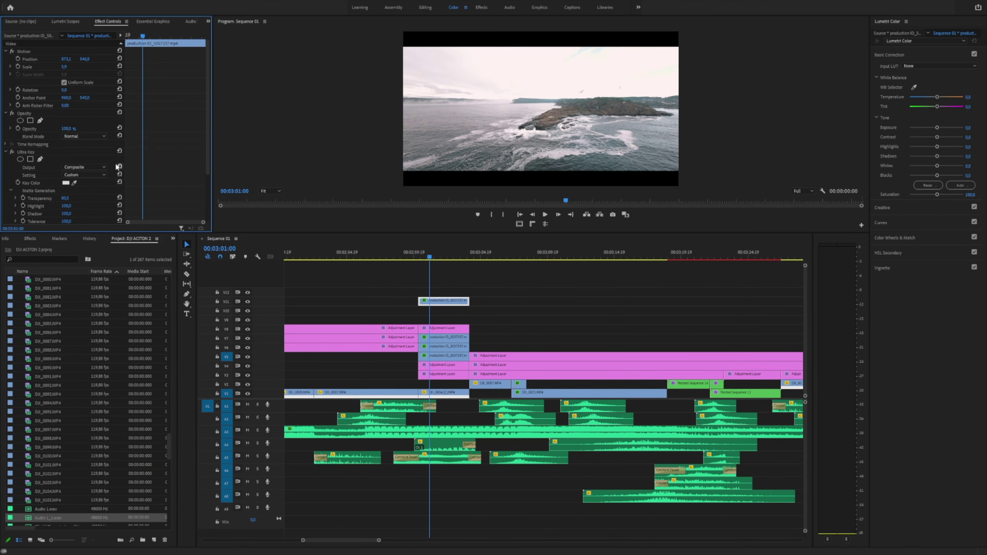
drag(64, 67, 55, 66)
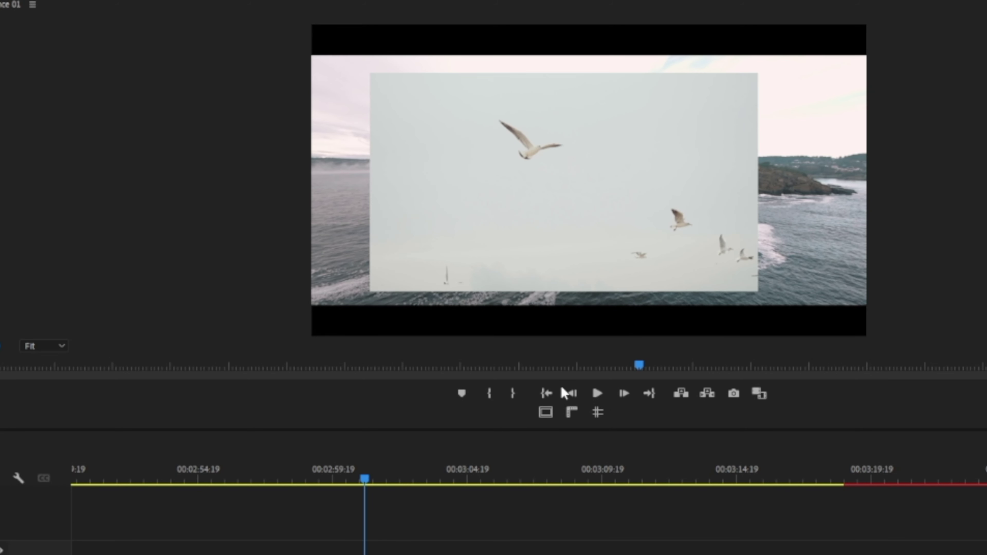
drag(366, 480, 412, 491)
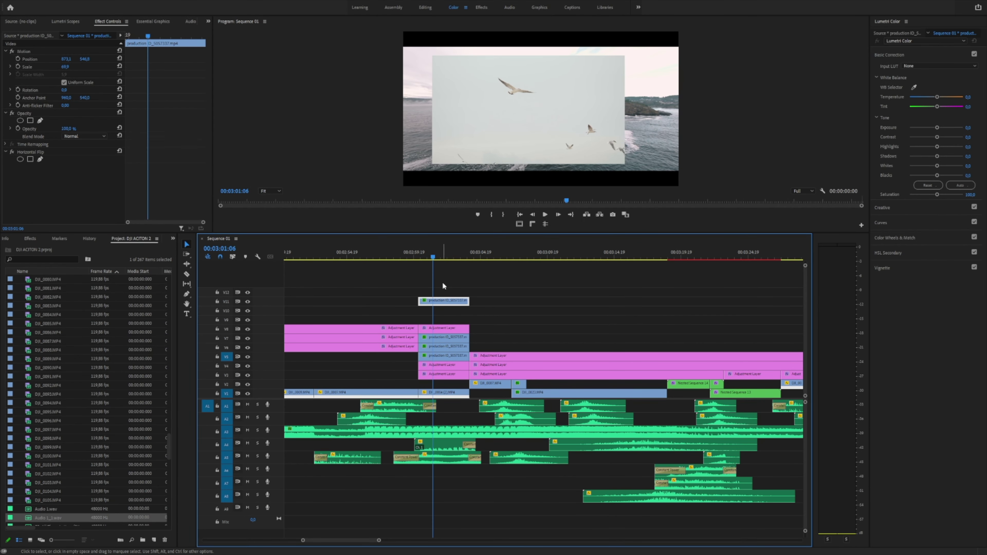
Add a rectangular opacity mask around the large seagull in the V11 clip from 00:03:01:01, repositioning it over the bird up to 00:03:03:11
drag(434, 255, 430, 296)
click(31, 120)
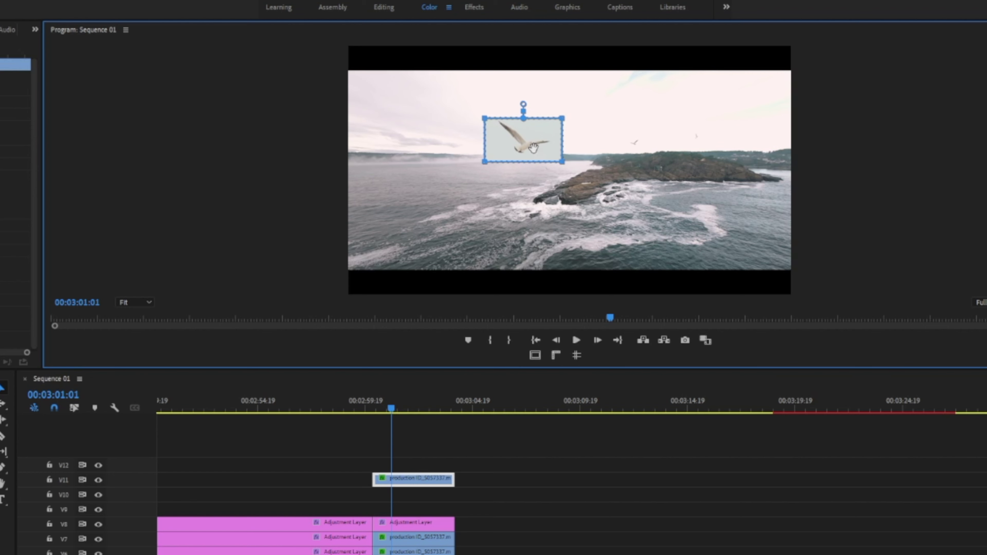
mouse_move(398, 404)
mouse_down()
mouse_move(385, 408)
mouse_move(409, 406)
mouse_up()
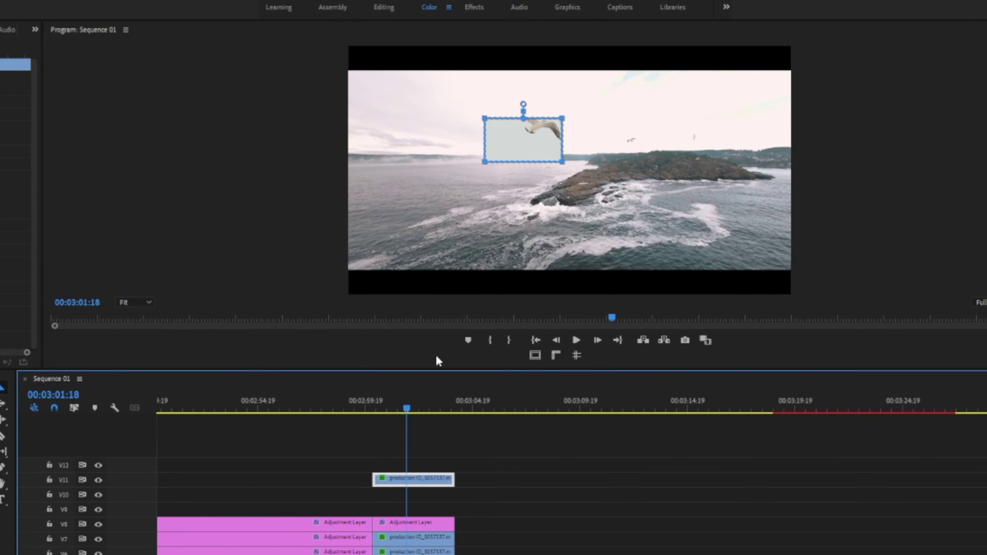
drag(512, 146, 540, 112)
click(417, 395)
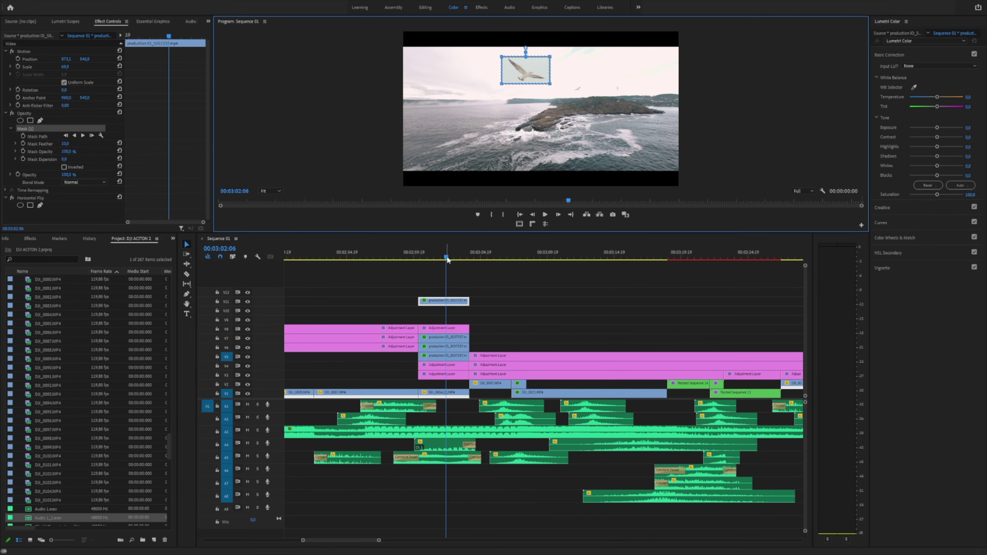
click(421, 408)
drag(451, 259, 463, 261)
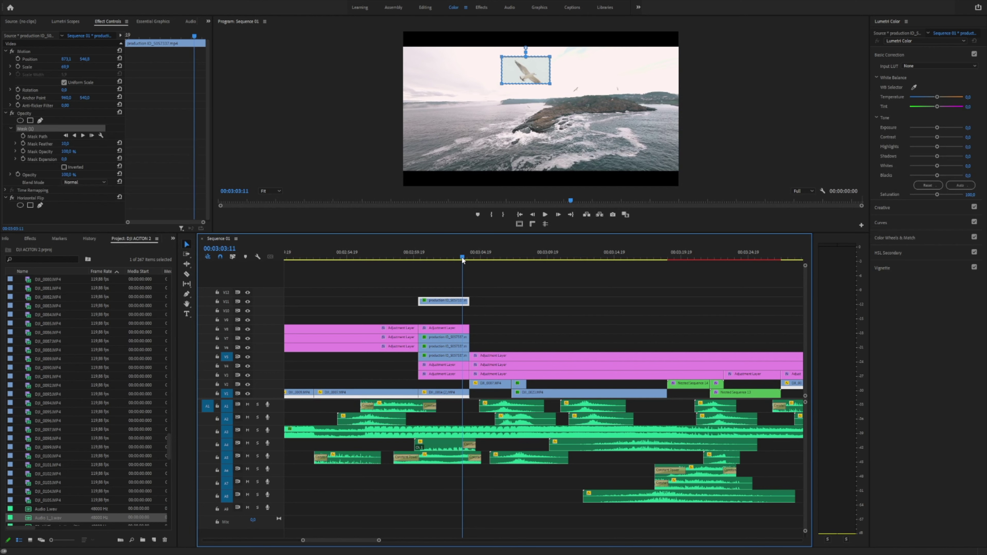
drag(534, 64, 531, 72)
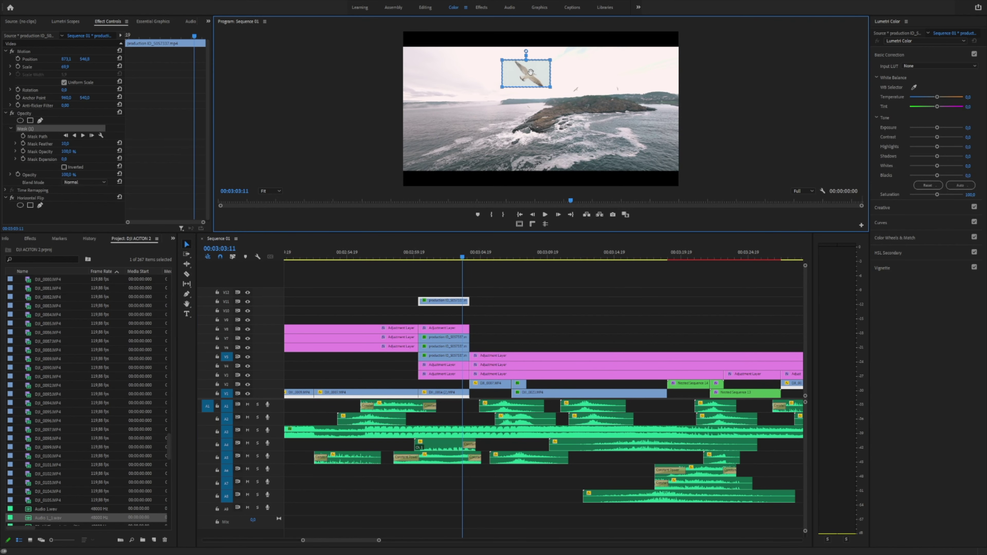
Delete the masked seagull clip from V11 and scrub through the island shot
click(466, 259)
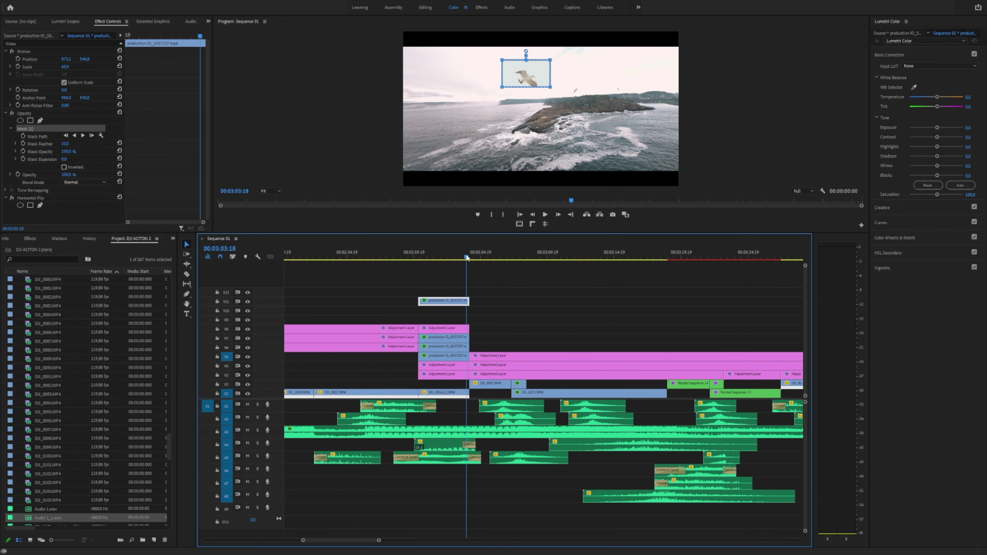
key(Delete)
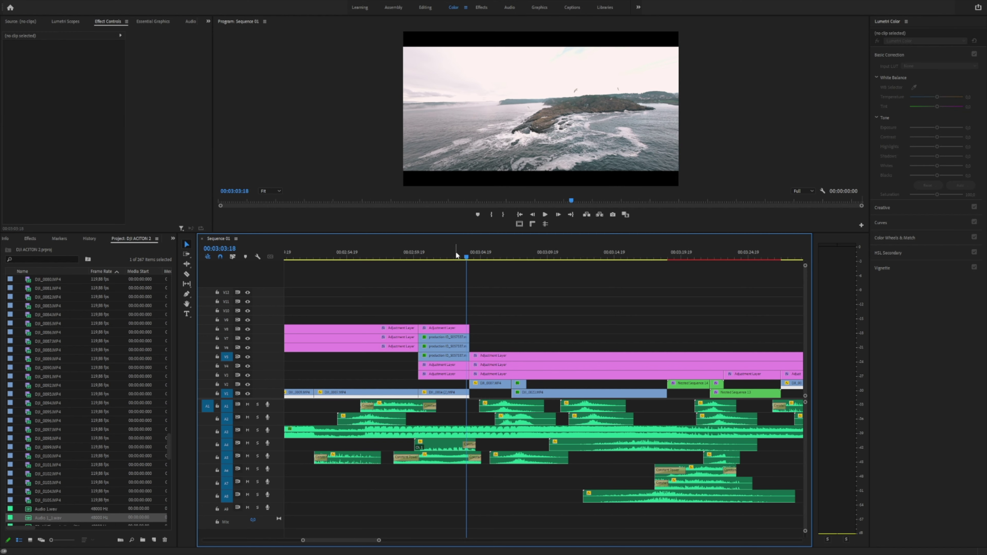
drag(435, 256, 448, 257)
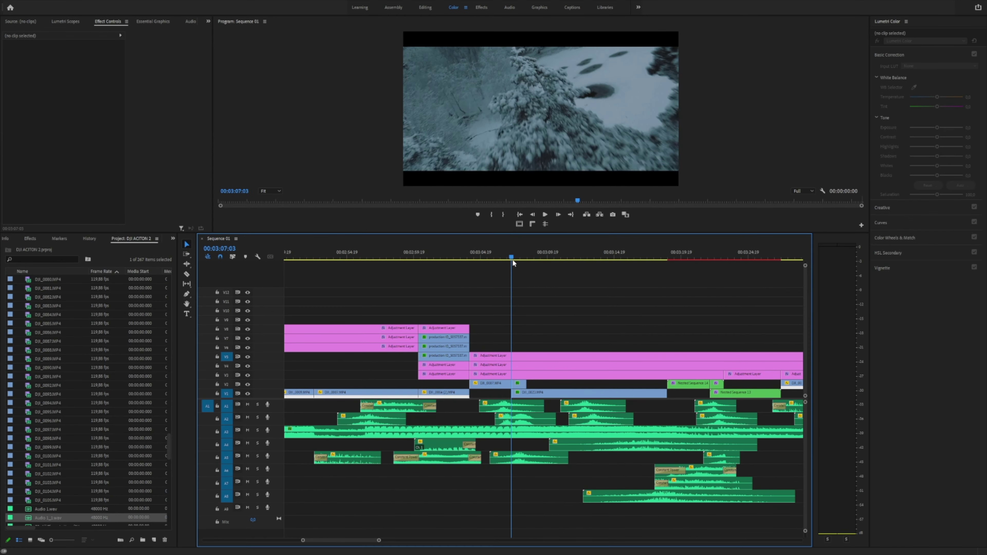
Scrub from 00:03:07:03 through the sunny path shot to the snowy aerial nested sequence at 00:03:19:12
drag(512, 259, 662, 299)
scroll(625, 360, down, 3)
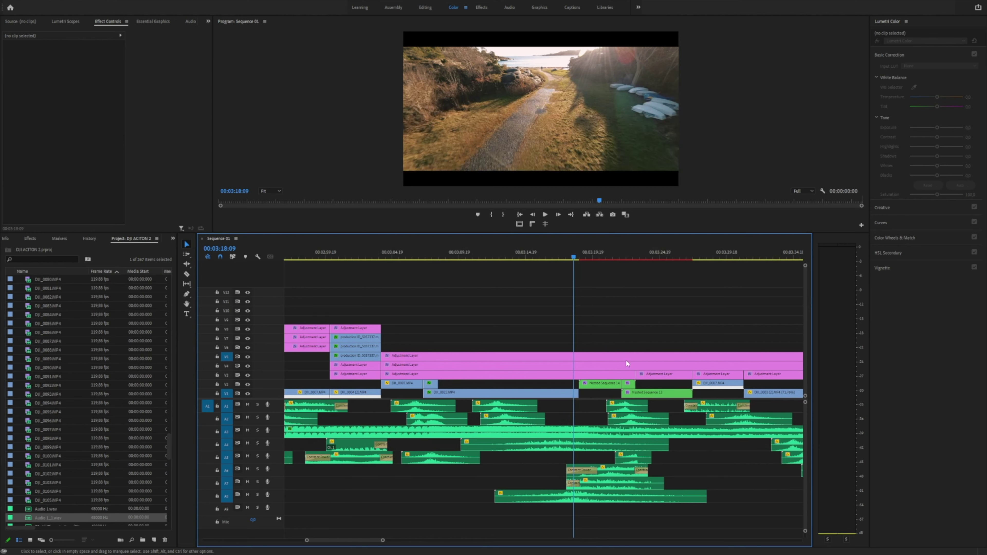
scroll(570, 364, down, 1)
drag(523, 257, 534, 259)
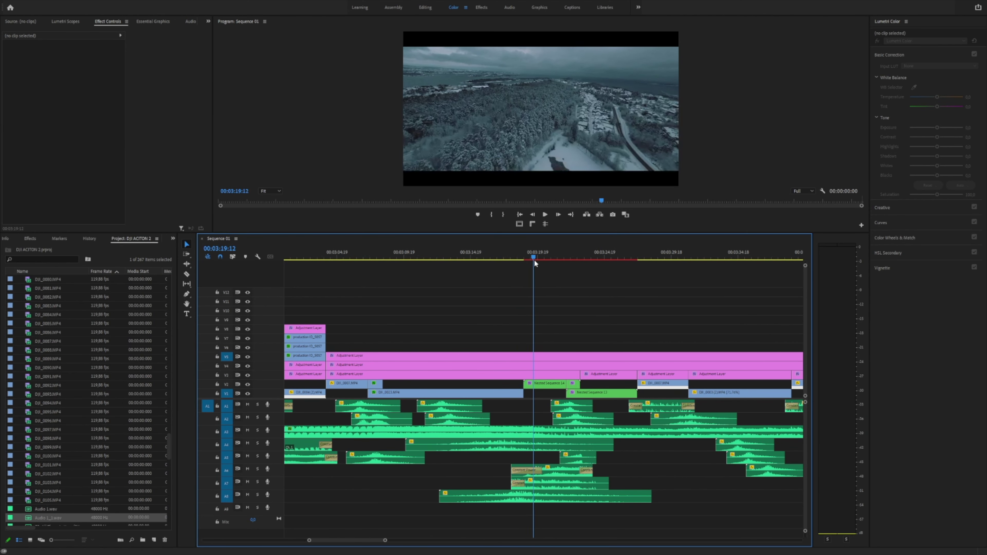
Play the transition from the sunny path to the snowy aerial shot starting at 00:03:16:22, and return to 00:03:17:07
click(500, 258)
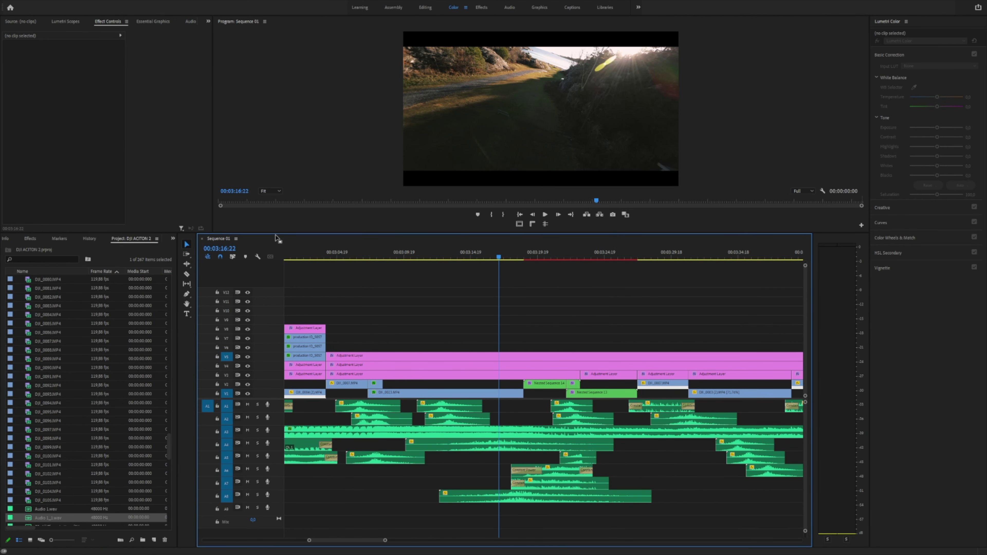
click(546, 215)
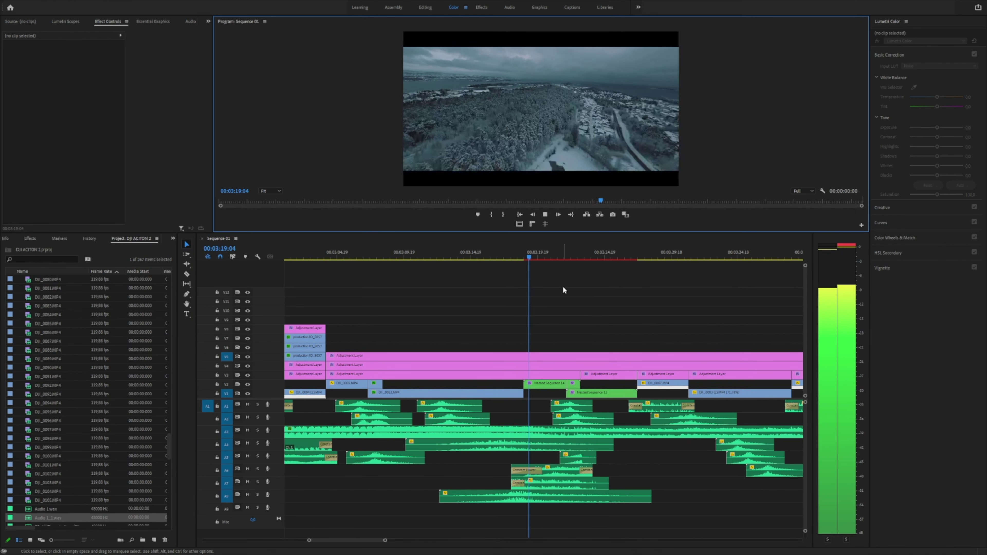
drag(549, 258, 503, 268)
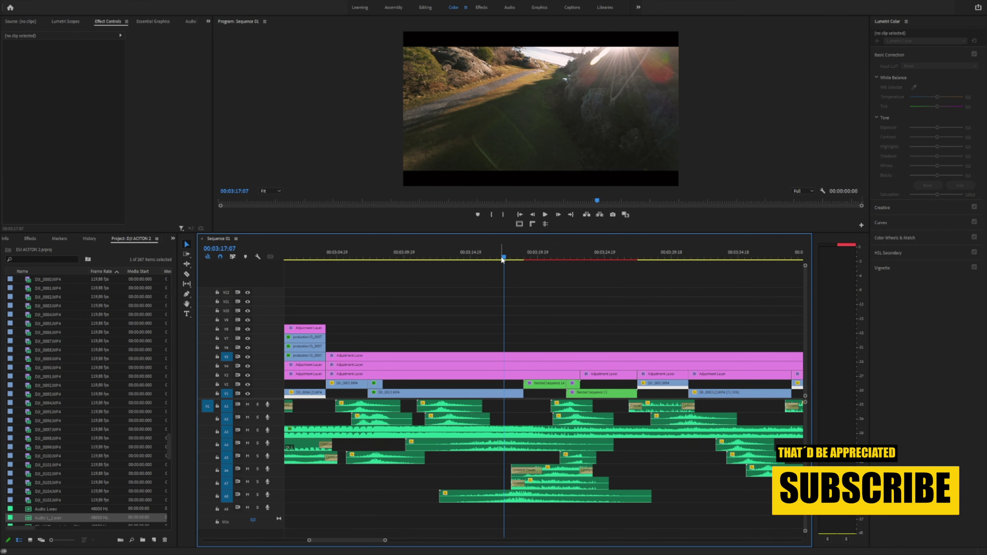
Scrub the sunny path shot to 00:03:18:03 and back to 00:03:15:20, and play it from there
drag(502, 259, 536, 320)
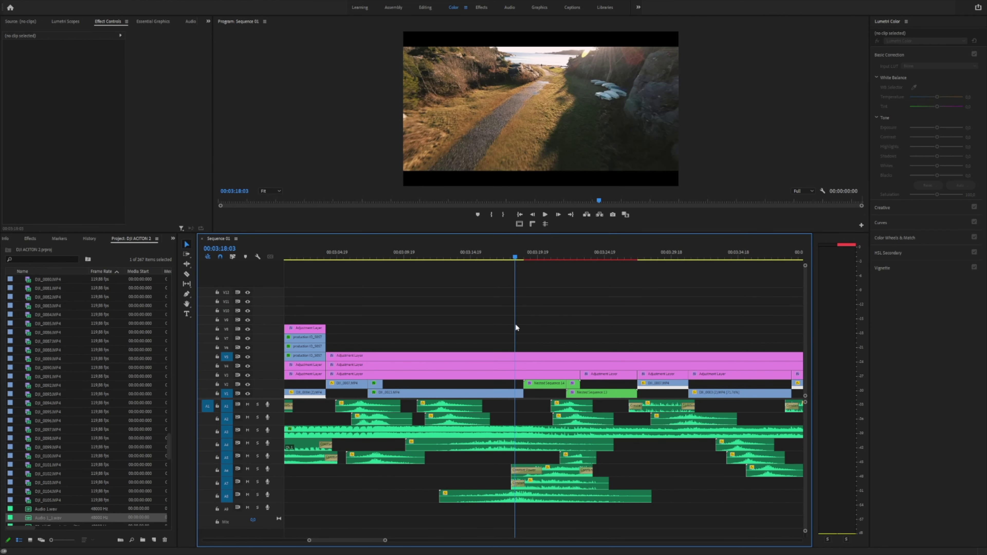
drag(515, 325, 488, 367)
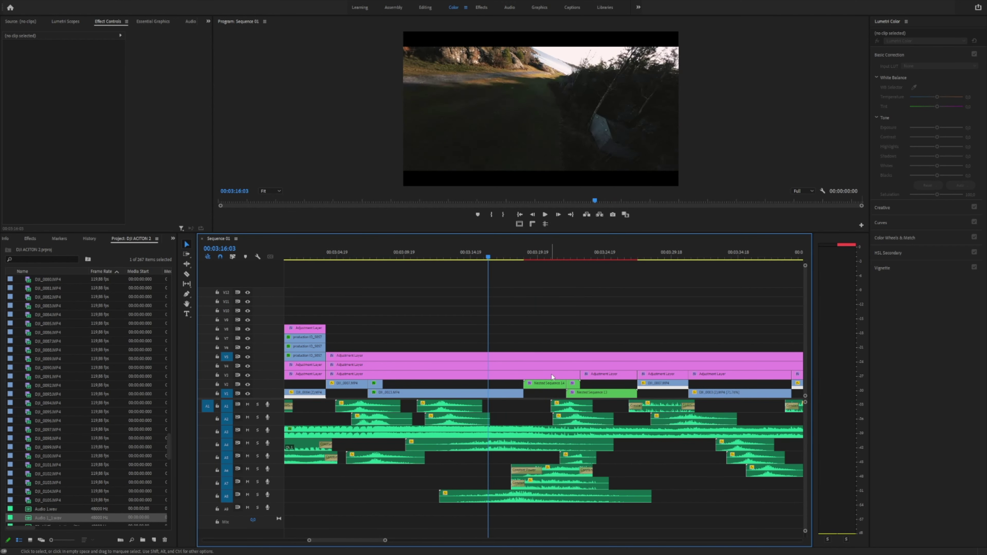
drag(492, 257, 484, 259)
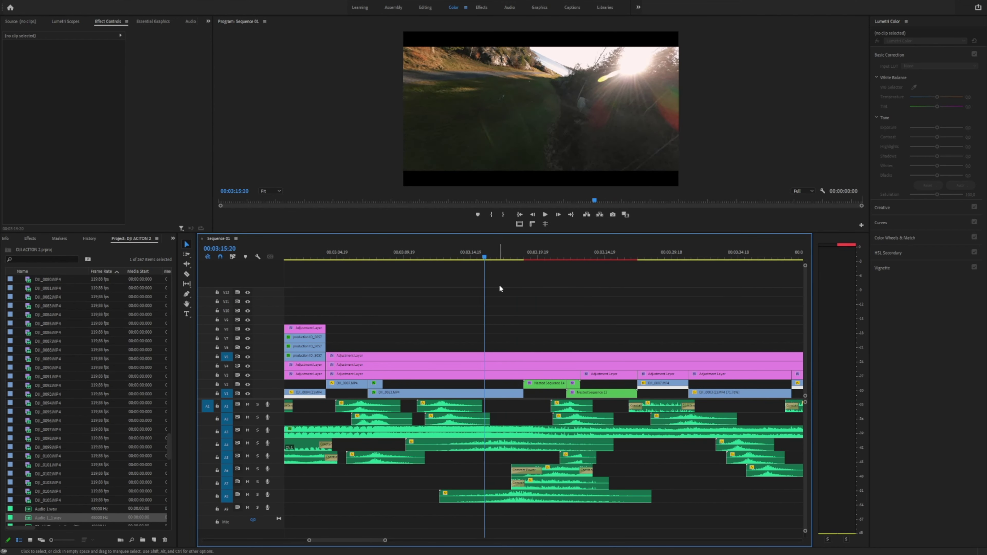
key(space)
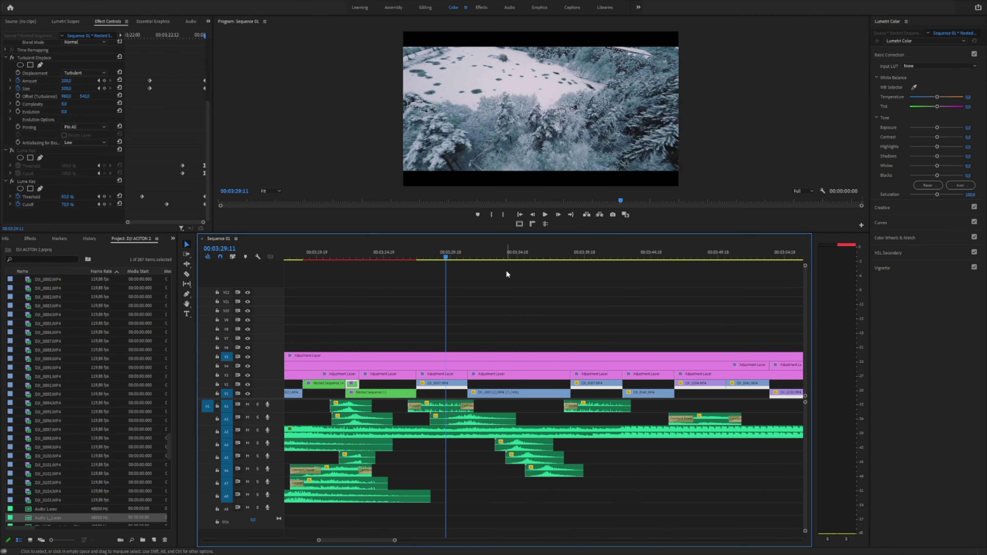
Play and scrub the sequence from the snowy forest shot at 00:03:29:11 to the coastal shot at 00:03:48:18
scroll(507, 272, down, 3)
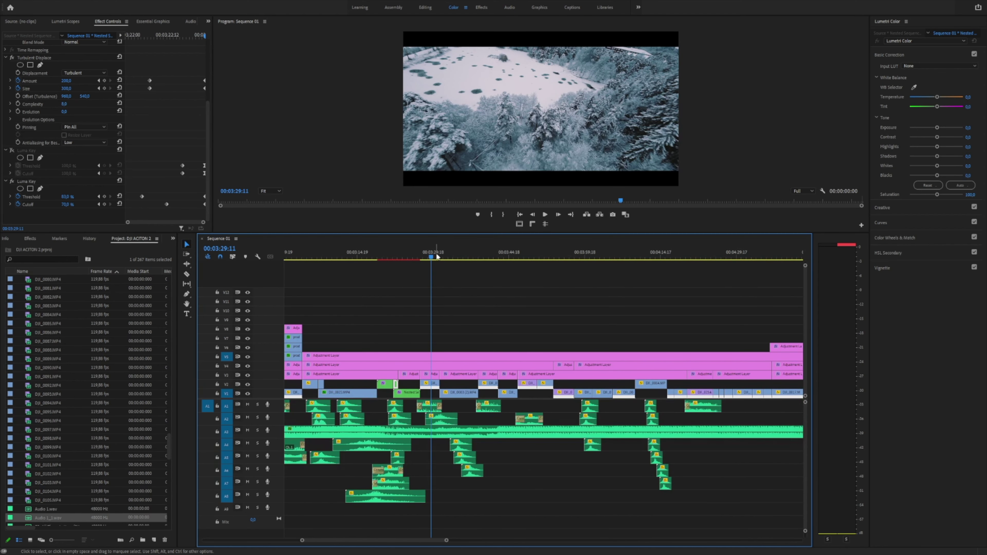
drag(432, 258, 470, 294)
key(space)
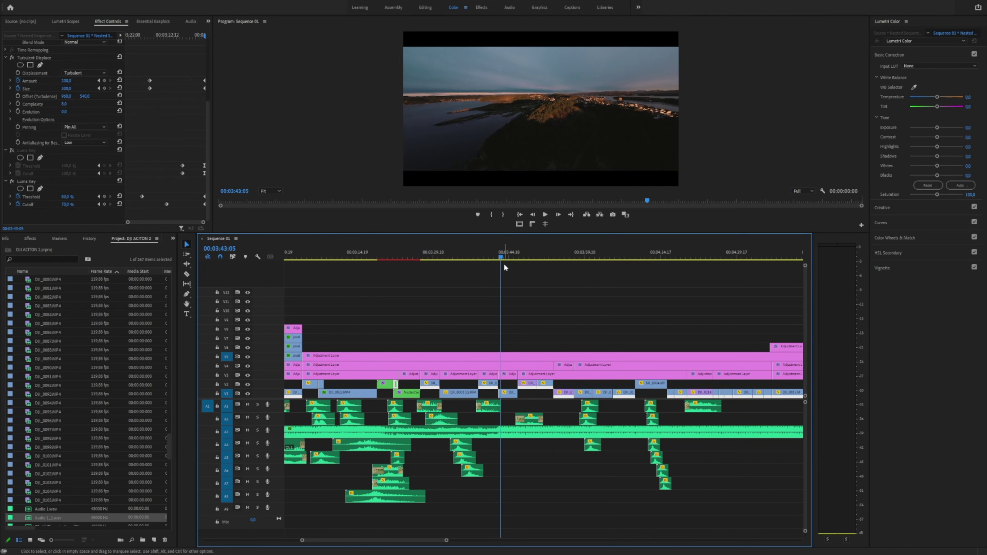
click(509, 258)
drag(510, 259, 530, 259)
Duplicate the Big Waves sound effect from A2 onto A9 and extend the copy to about two minutes long
click(529, 419)
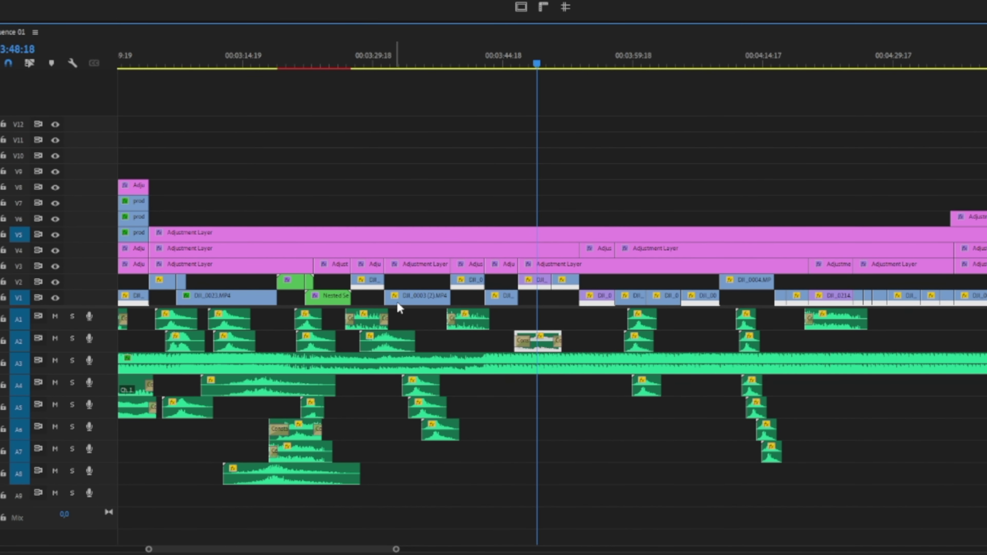
drag(536, 349, 511, 502)
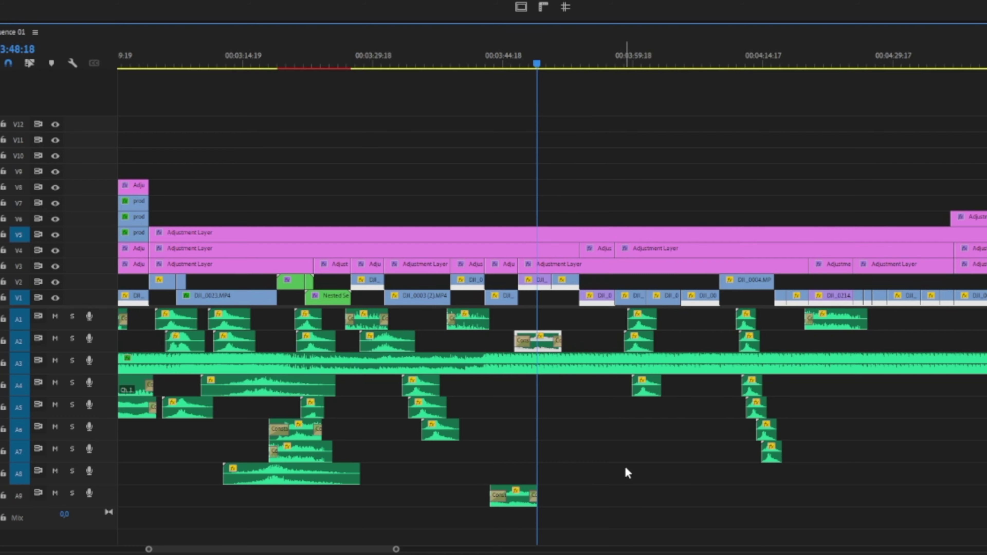
key(backslash)
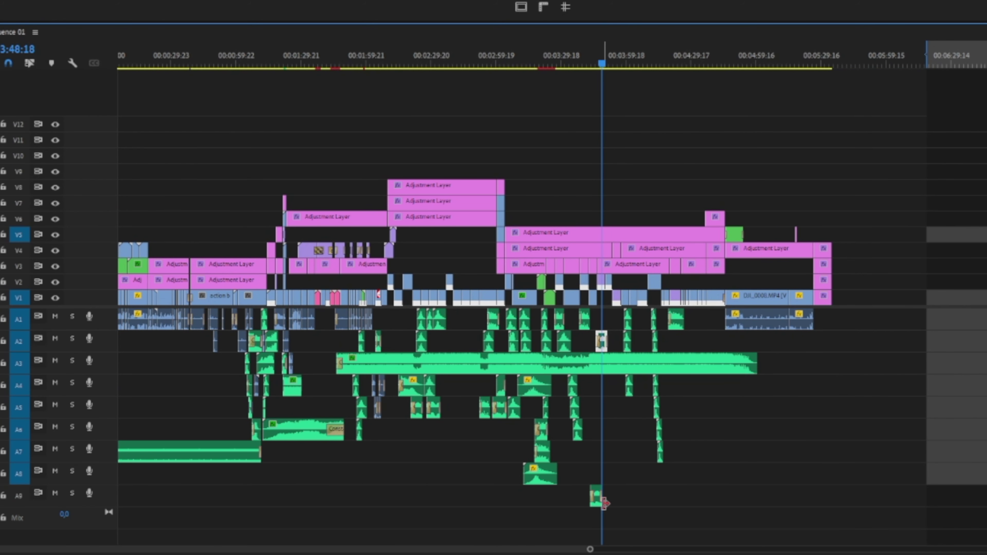
drag(598, 497, 437, 504)
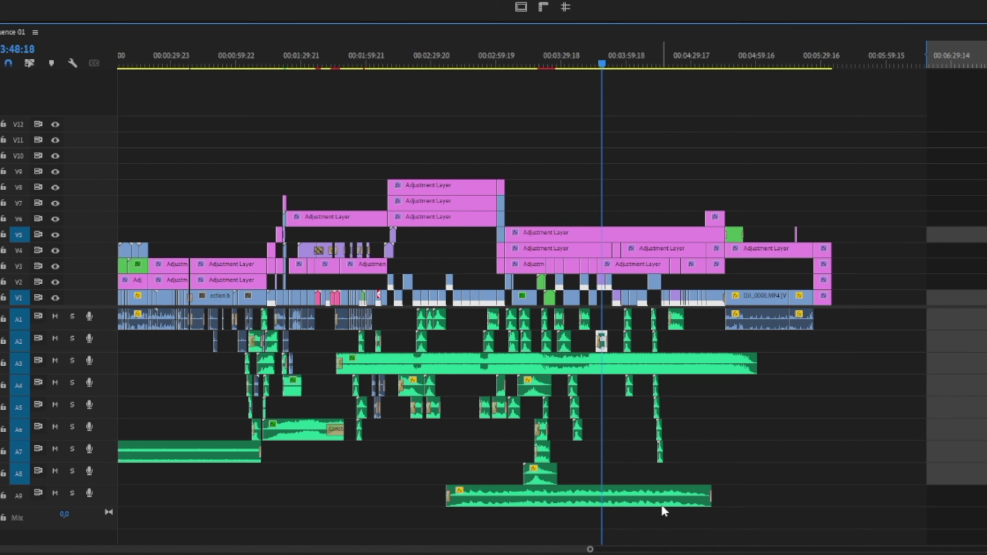
click(656, 486)
key(Down)
key(Down)
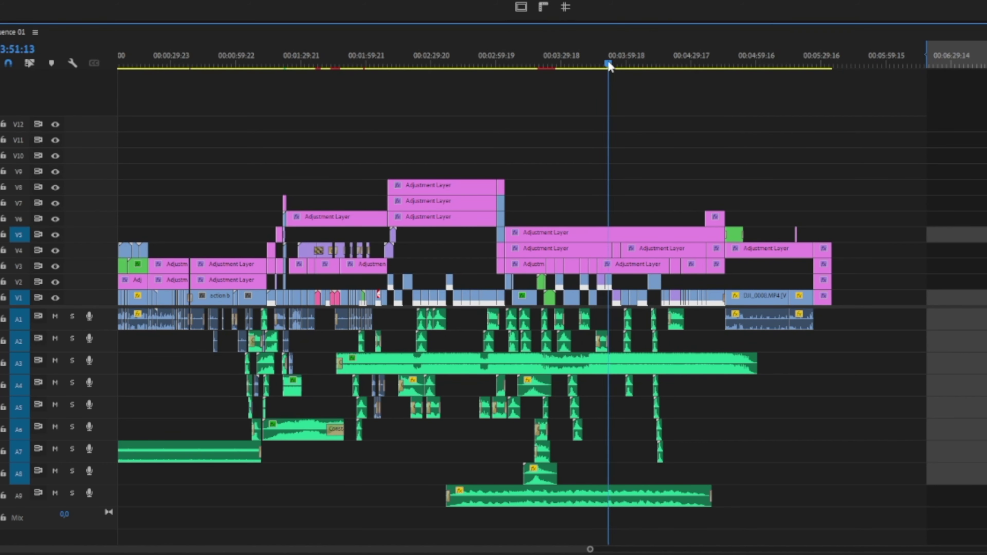
Remove the extended waves sound from A9 piece by piece
key(=)
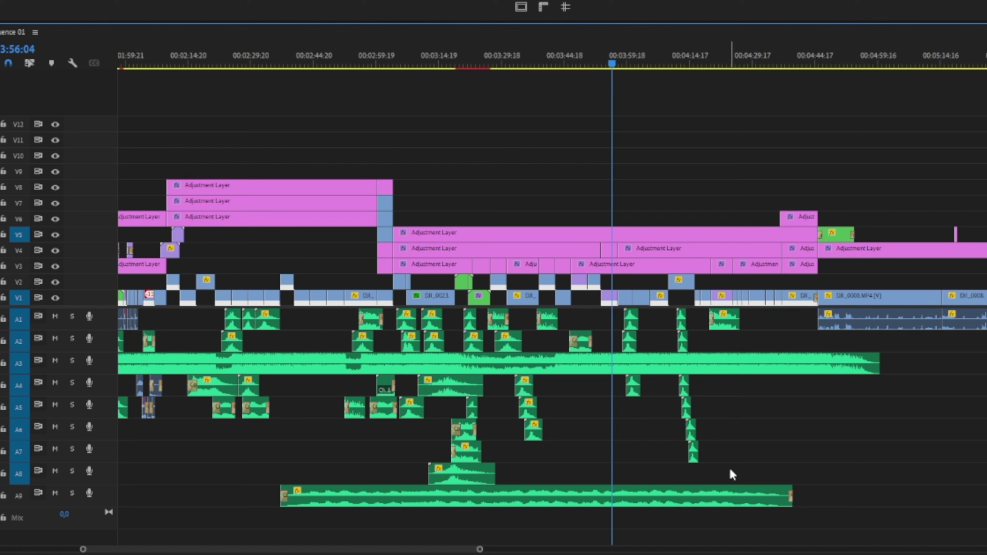
drag(748, 466, 681, 531)
drag(587, 458, 514, 536)
drag(337, 453, 370, 534)
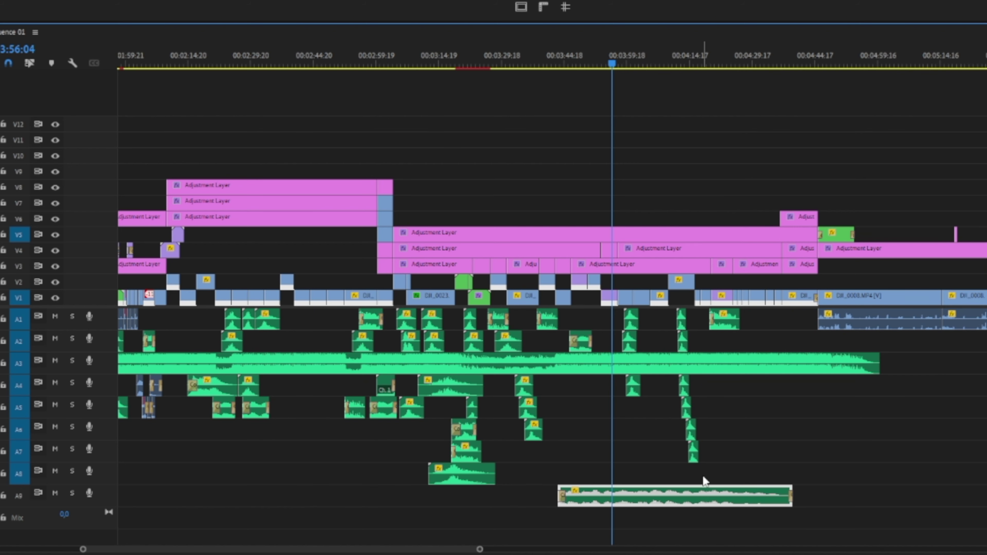
key(Delete)
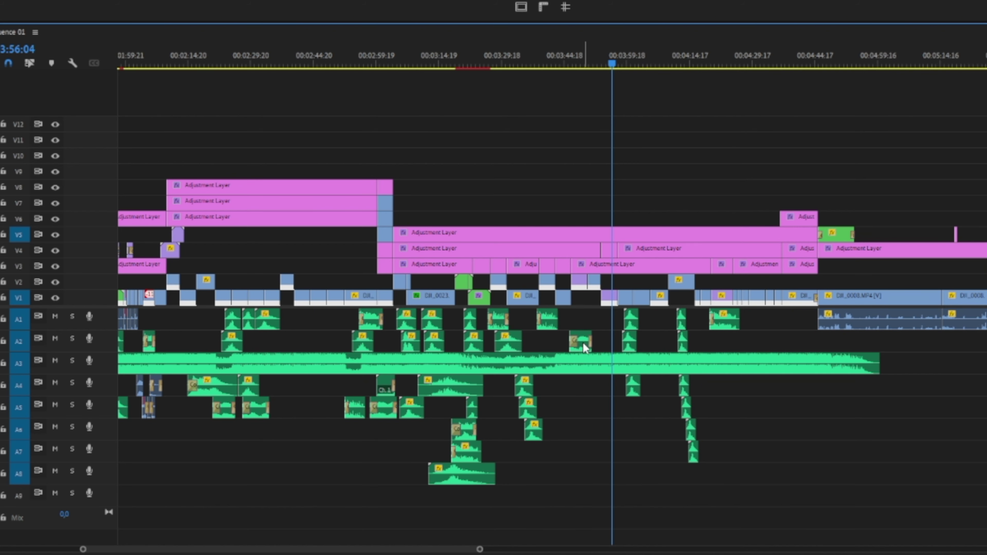
Move the playhead to 00:03:51:08 and back to the rocky coast shot at 00:03:48:11
click(593, 68)
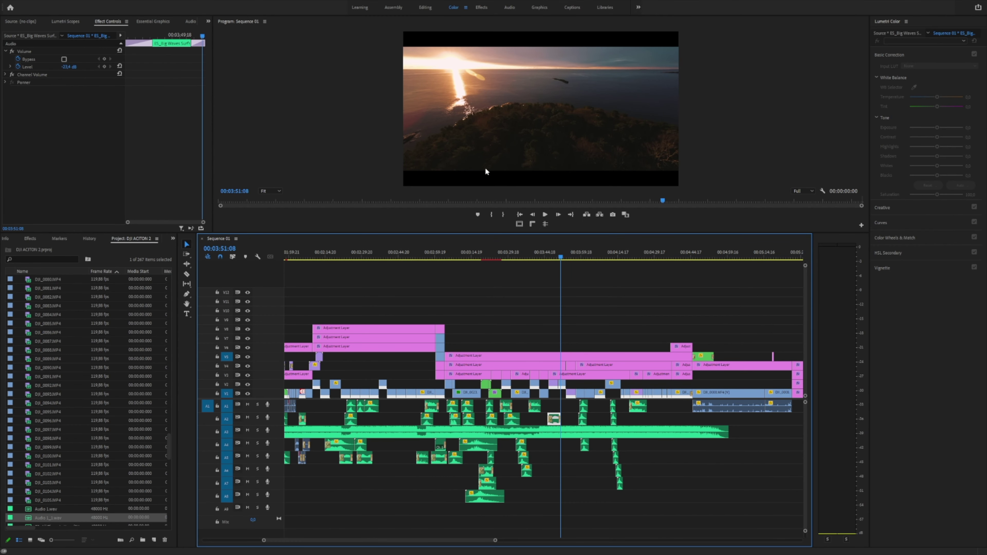
click(554, 252)
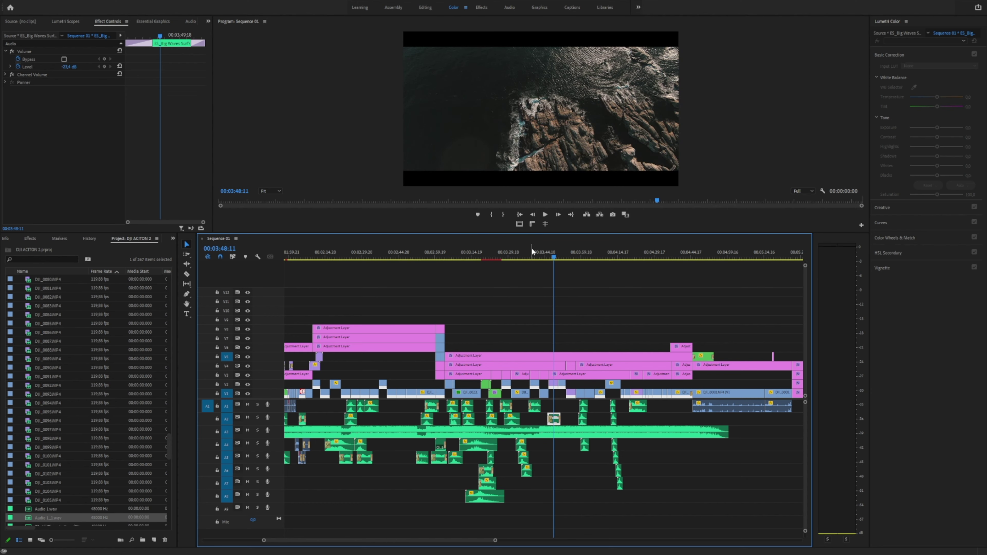
scroll(593, 314, down, 3)
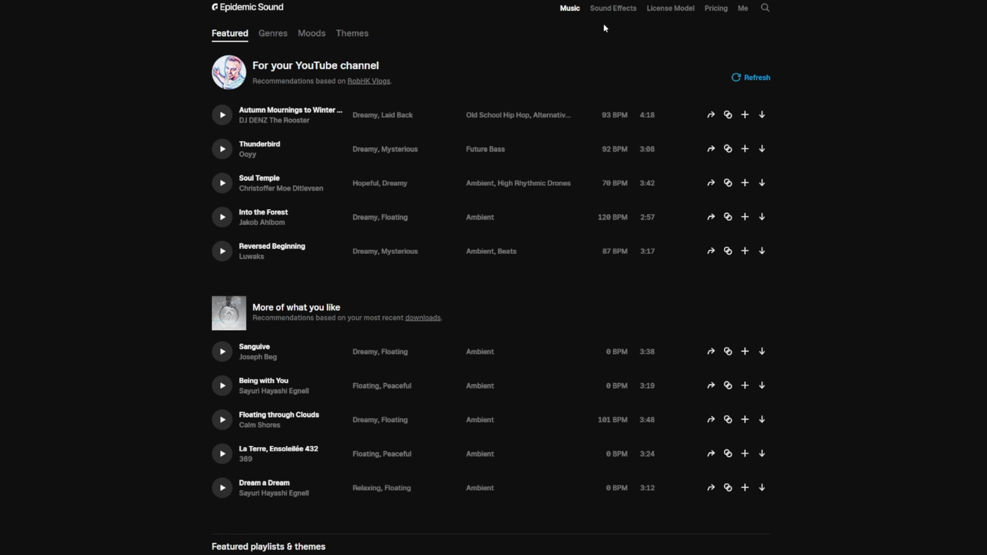
View Epidemic Sound's sound effects catalogue and search page, and look through the account's downloaded sound effects
click(613, 8)
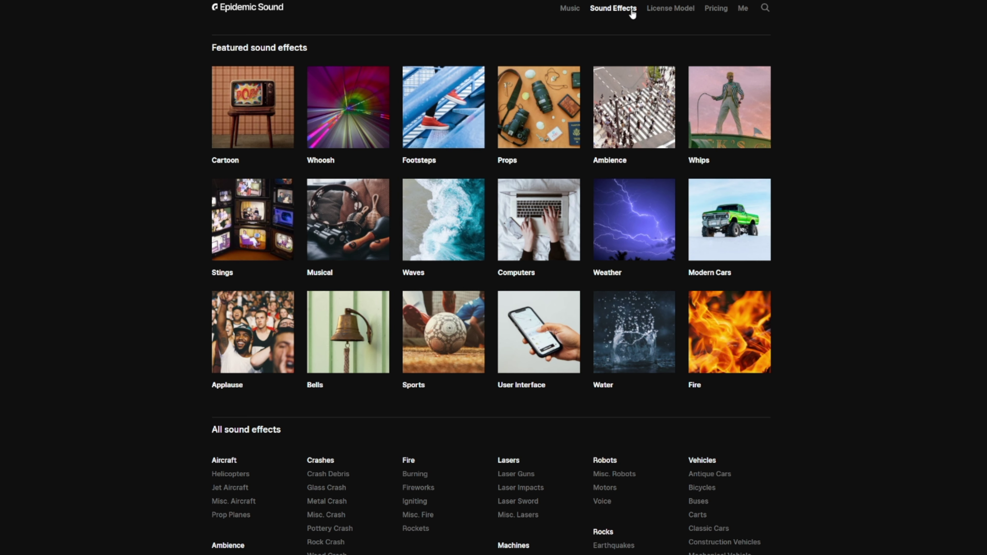
click(764, 8)
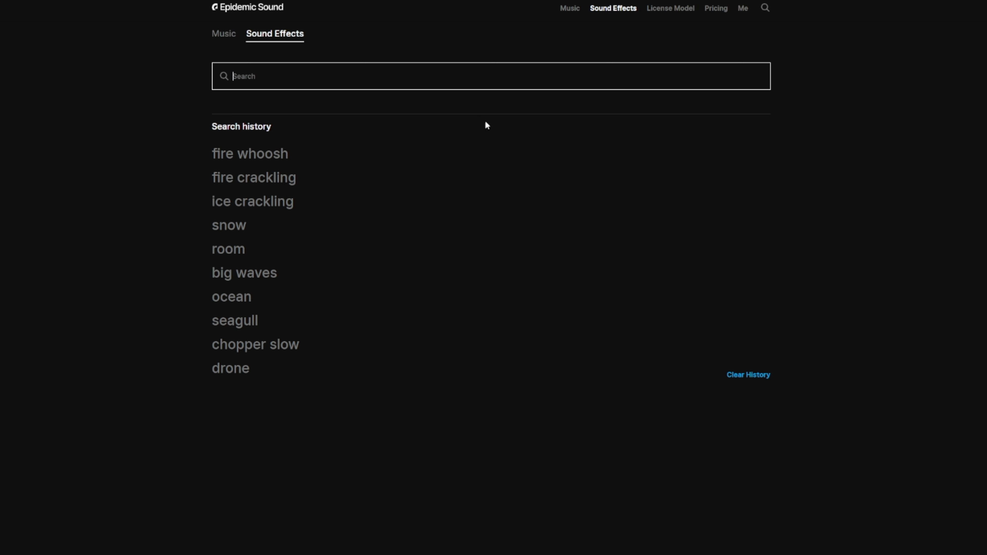
click(743, 8)
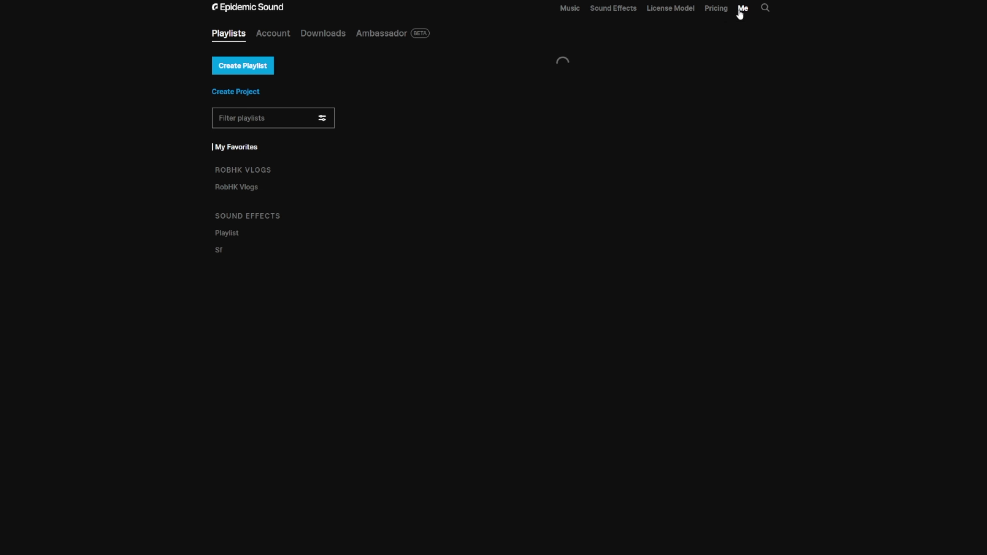
click(326, 35)
scroll(337, 103, down, 9)
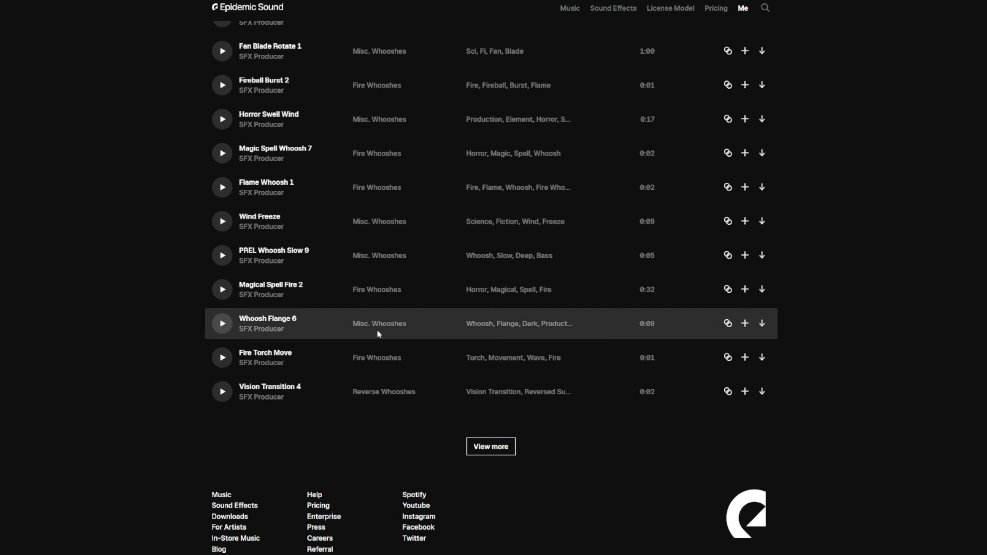
scroll(305, 137, up, 10)
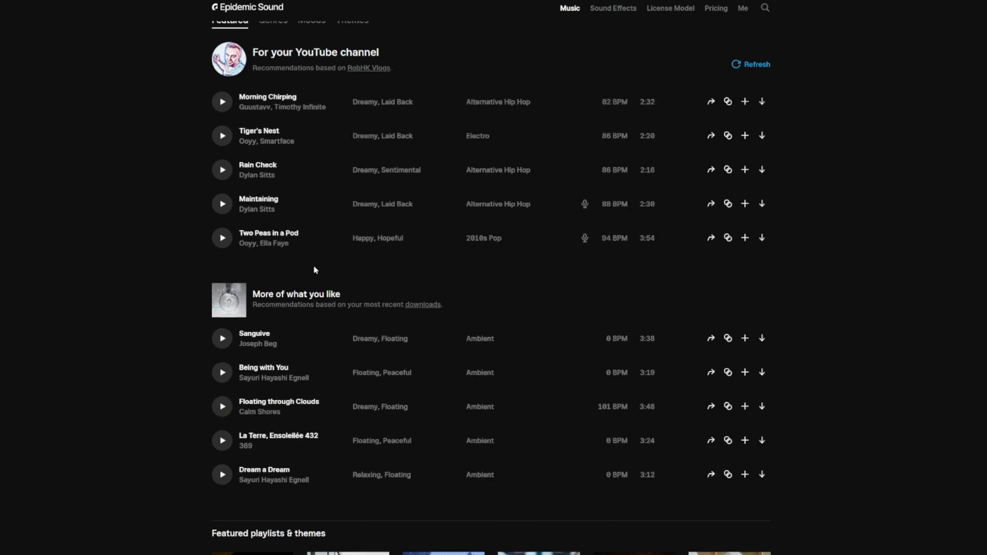
Look through Epidemic Sound's featured music, its playlists and themes, and its genre catalogue
scroll(313, 265, down, 9)
scroll(316, 273, down, 1)
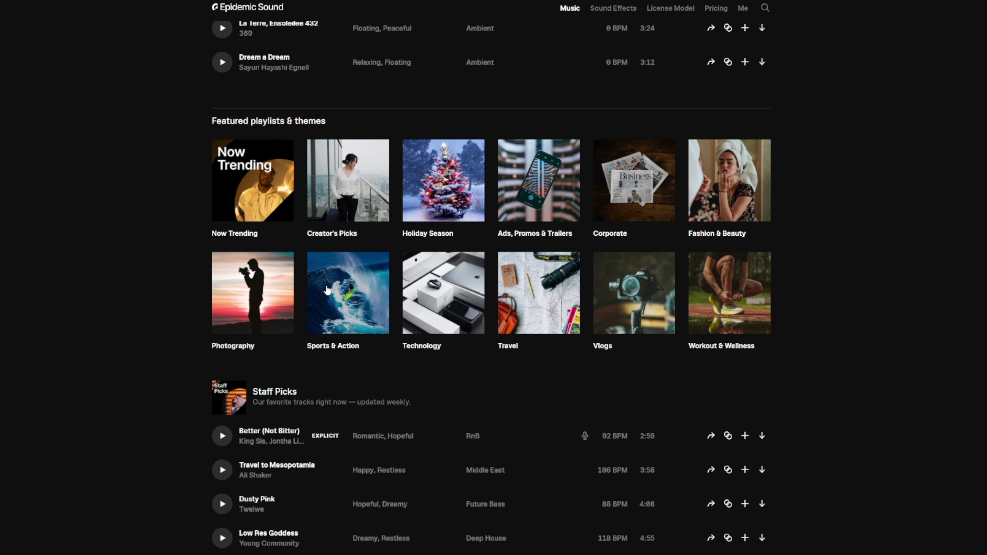
scroll(275, 187, up, 10)
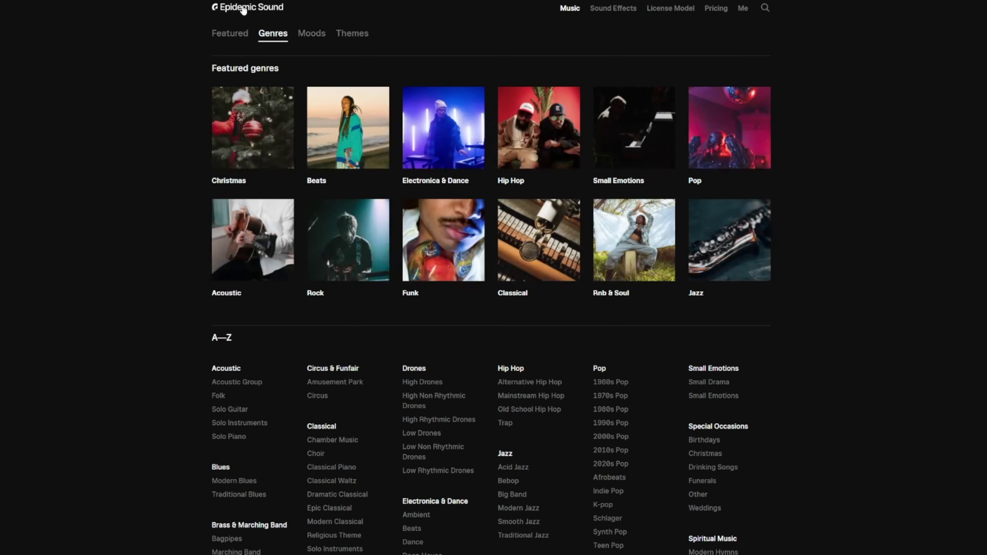
click(570, 9)
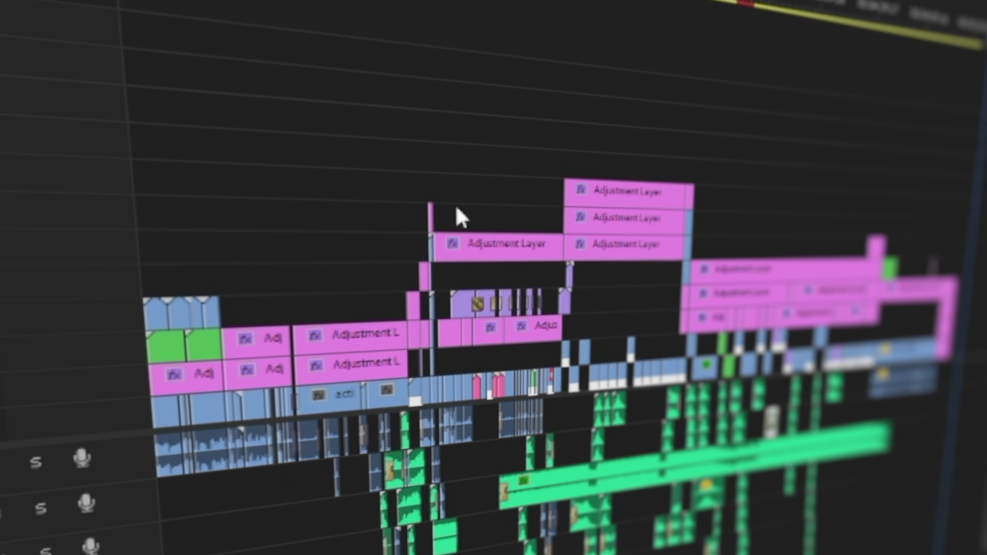
Switch back to Premiere Pro and scrub Sequence 01 to the shot of the drone on snowy ground at 00:02:03:09
key(=)
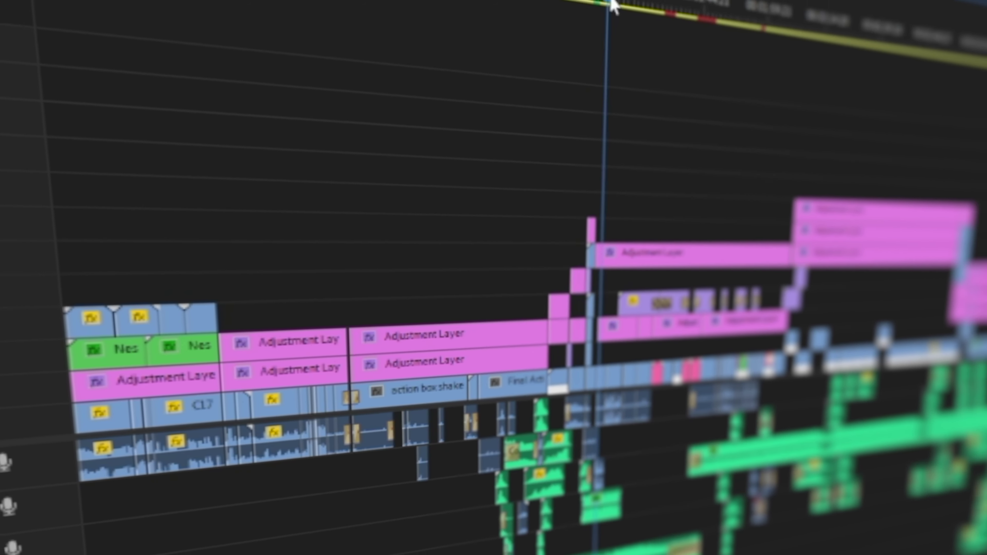
drag(613, 6, 535, 117)
drag(466, 255, 534, 258)
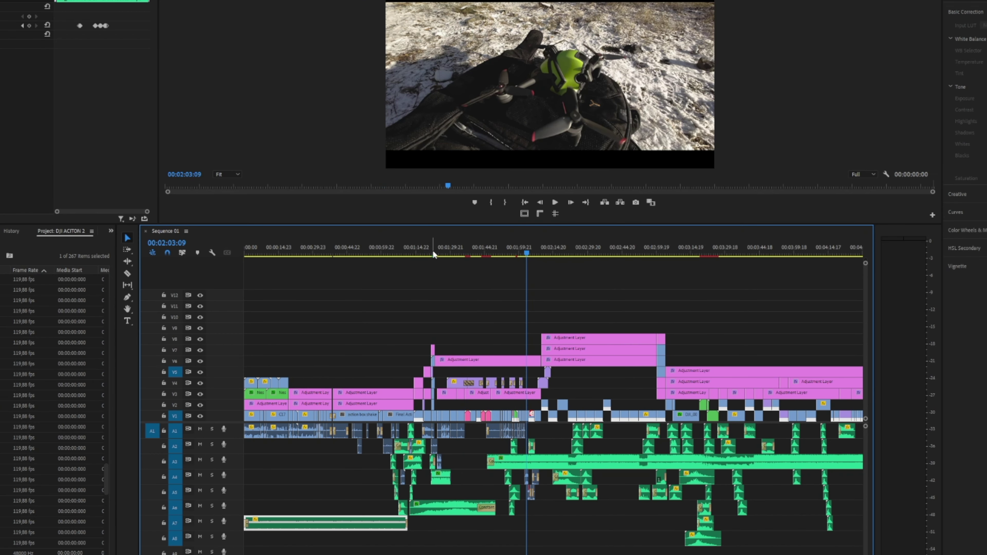